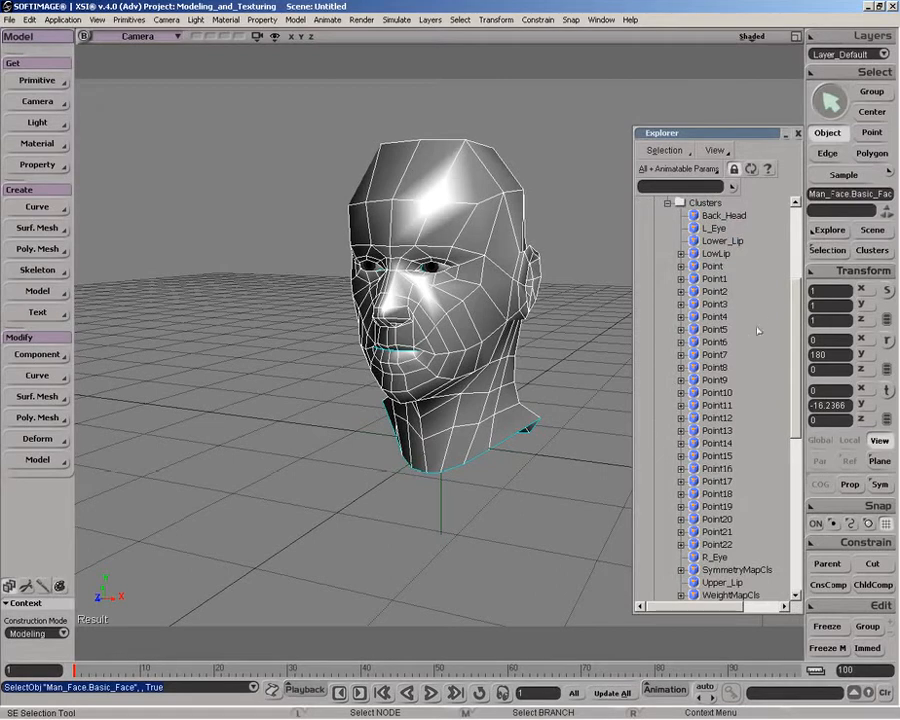
Examine the operator stack and clusters of Basic_Face, expanding WeightMapCls13 to see its weight map
drag(796, 306, 796, 205)
click(668, 380)
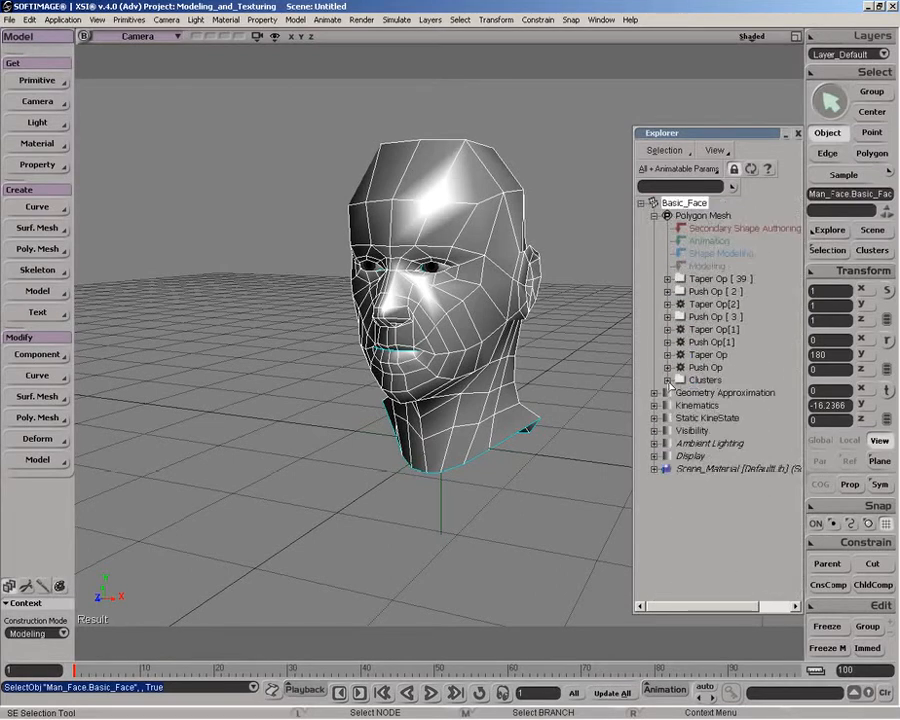
click(668, 380)
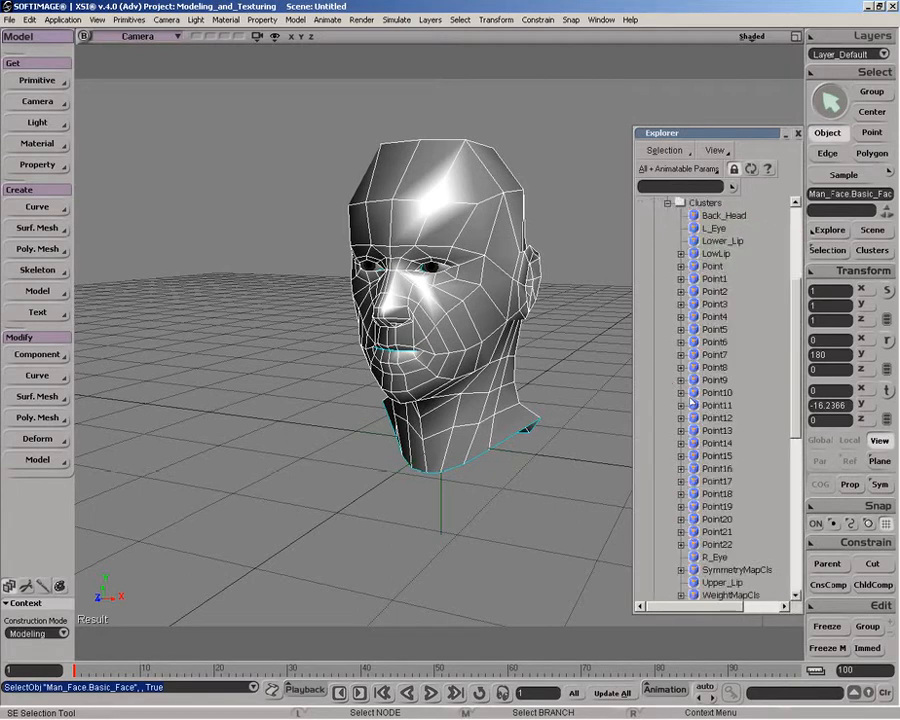
drag(797, 377, 797, 530)
click(681, 380)
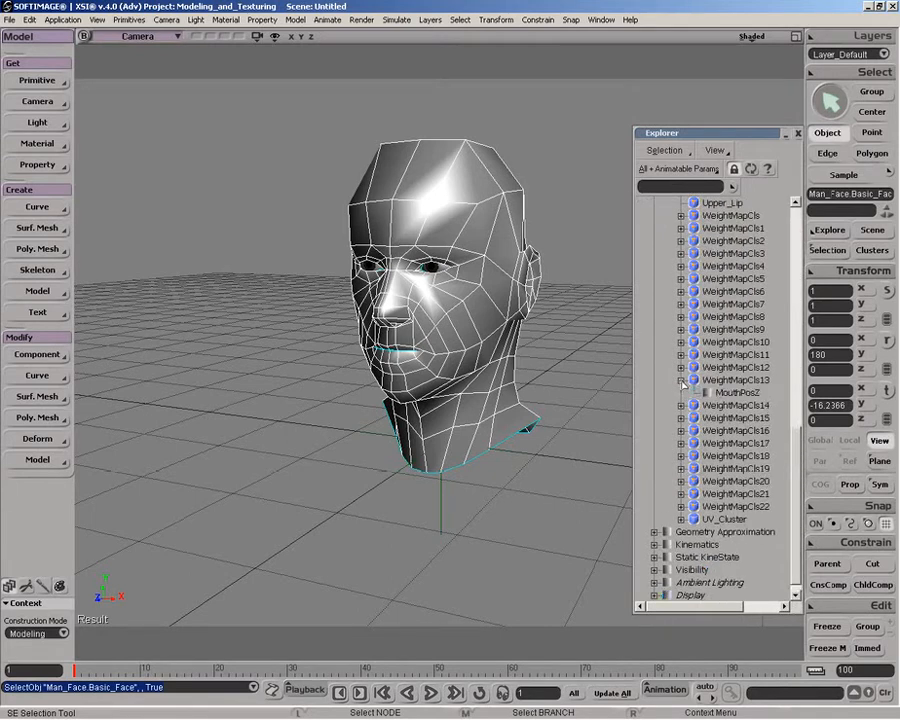
drag(797, 487, 797, 270)
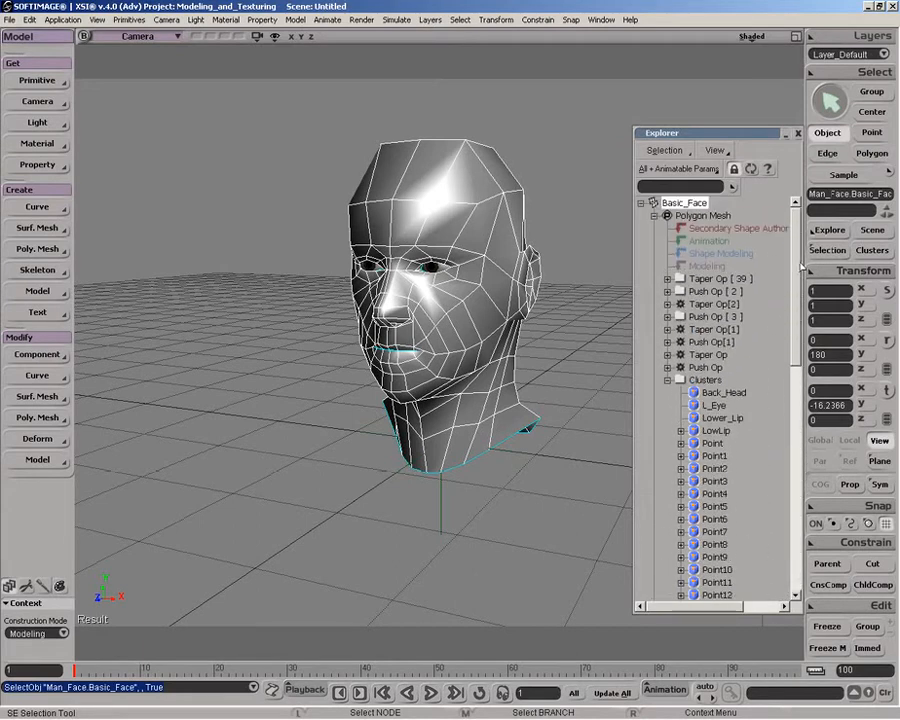
click(668, 380)
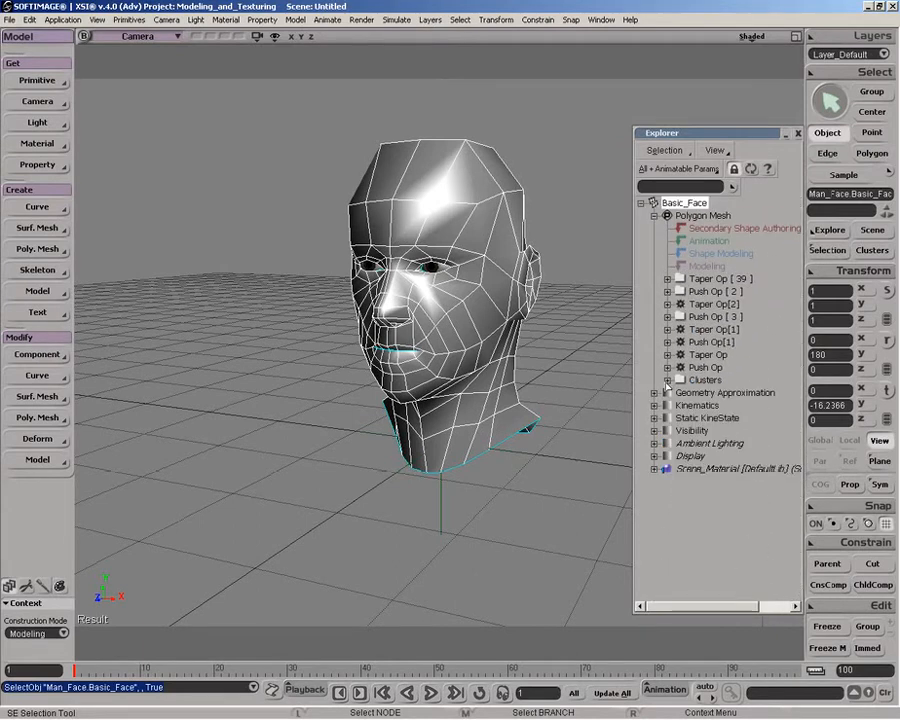
Open the Face_Maker properties of Man_Face, try the general head shape sliders, and undo the changes
click(829, 230)
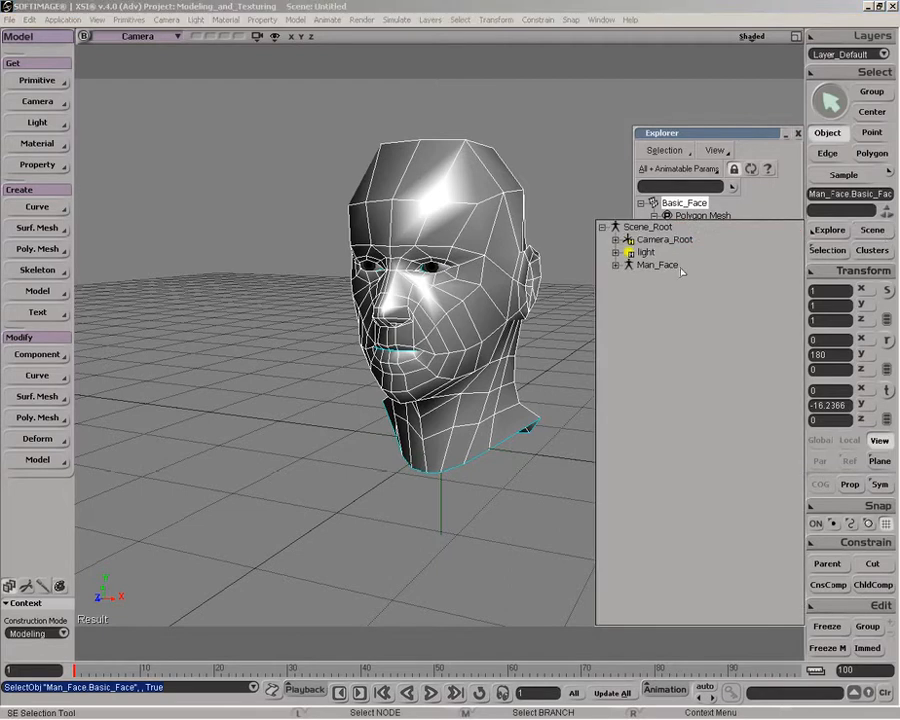
click(615, 266)
click(643, 315)
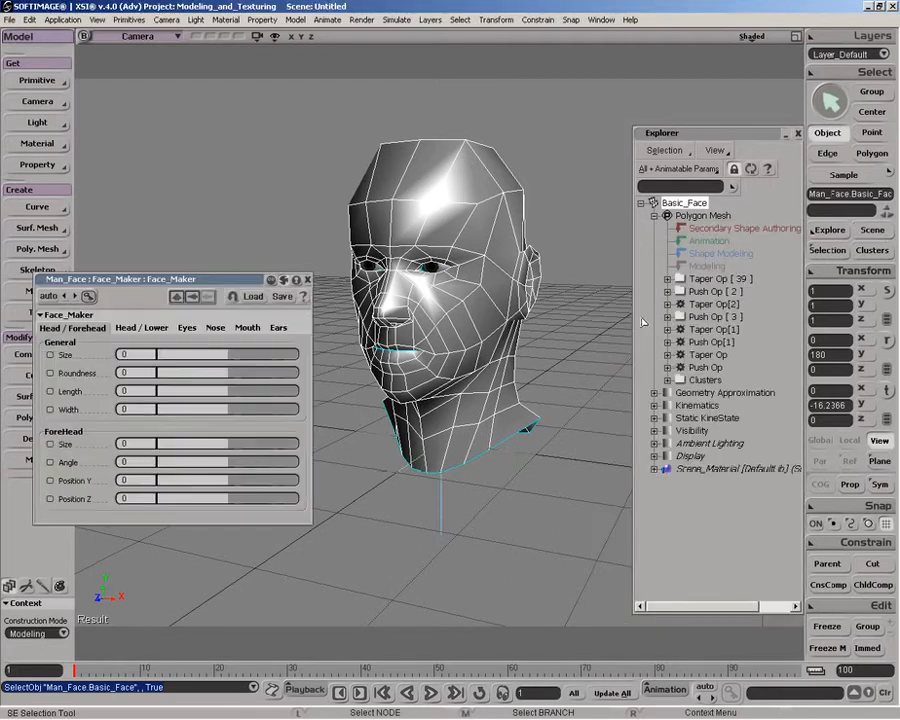
drag(237, 197, 264, 409)
drag(271, 502, 295, 545)
key(ctrl+z)
key(ctrl+z)
key(ctrl+z)
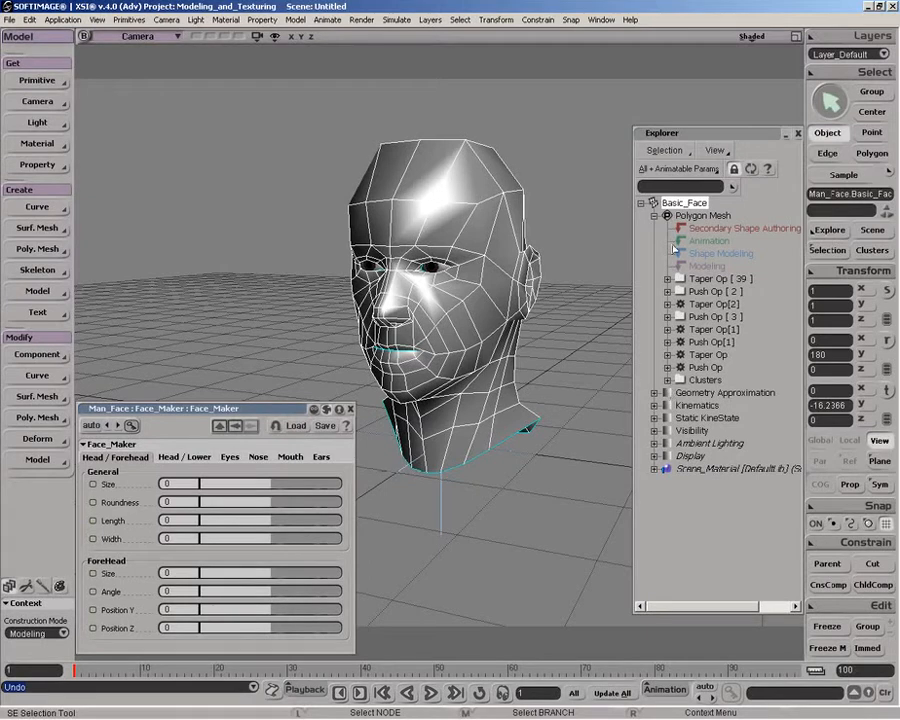
Select the MouthPosZ weight map under WeightMapCls13 and turn on the display of property maps in the camera view
click(667, 380)
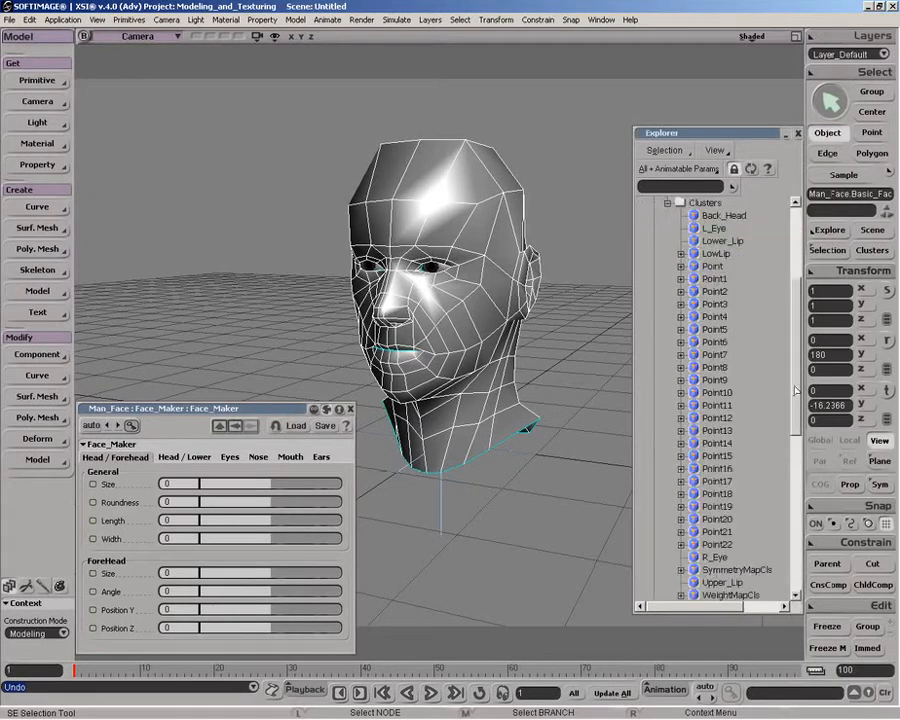
drag(793, 394, 797, 520)
click(740, 468)
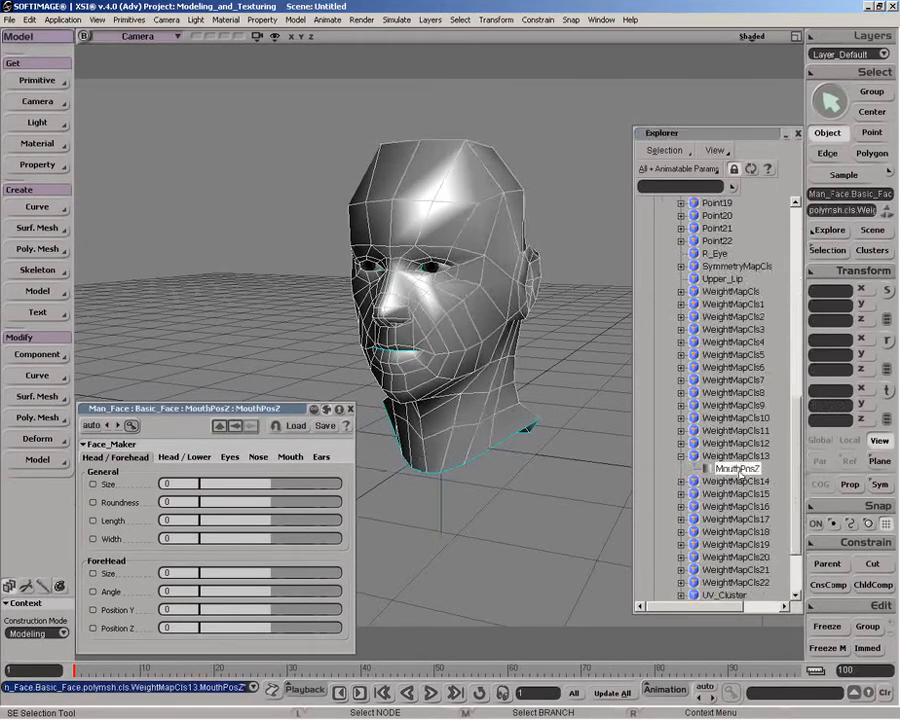
click(275, 36)
click(318, 517)
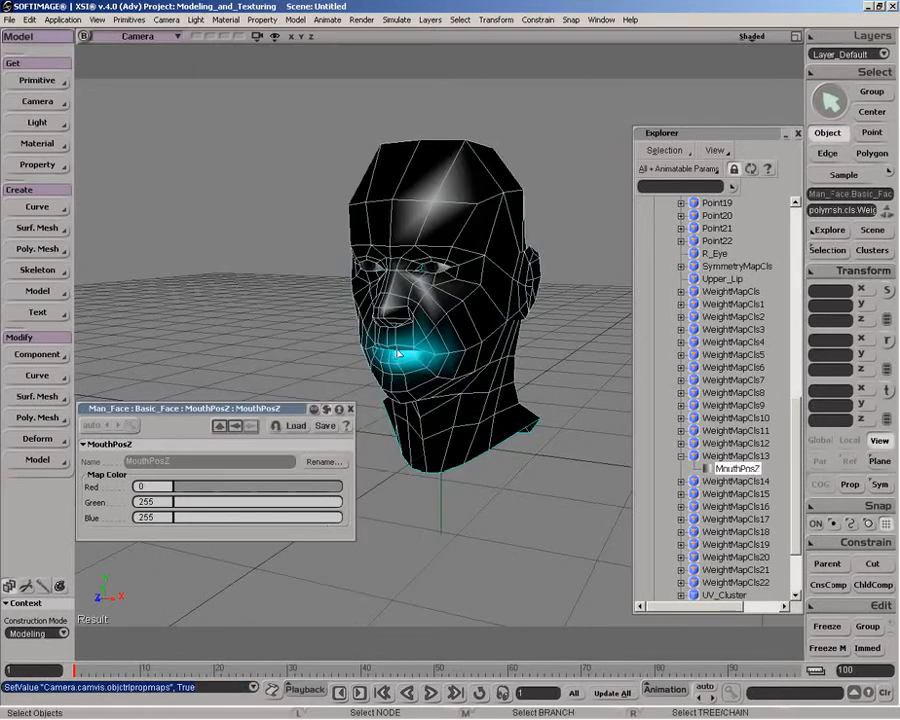
Set the blue value of the MouthPosZ map color to 0 and close its property page
key(o)
drag(418, 402, 380, 496)
key(p)
drag(282, 412, 286, 439)
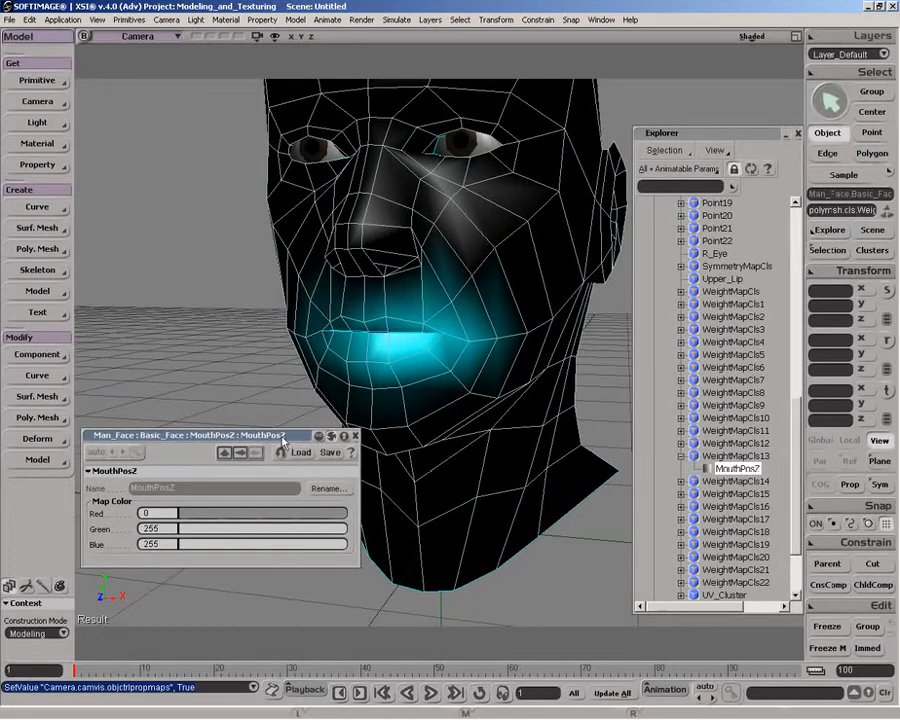
drag(299, 542, 127, 549)
click(355, 437)
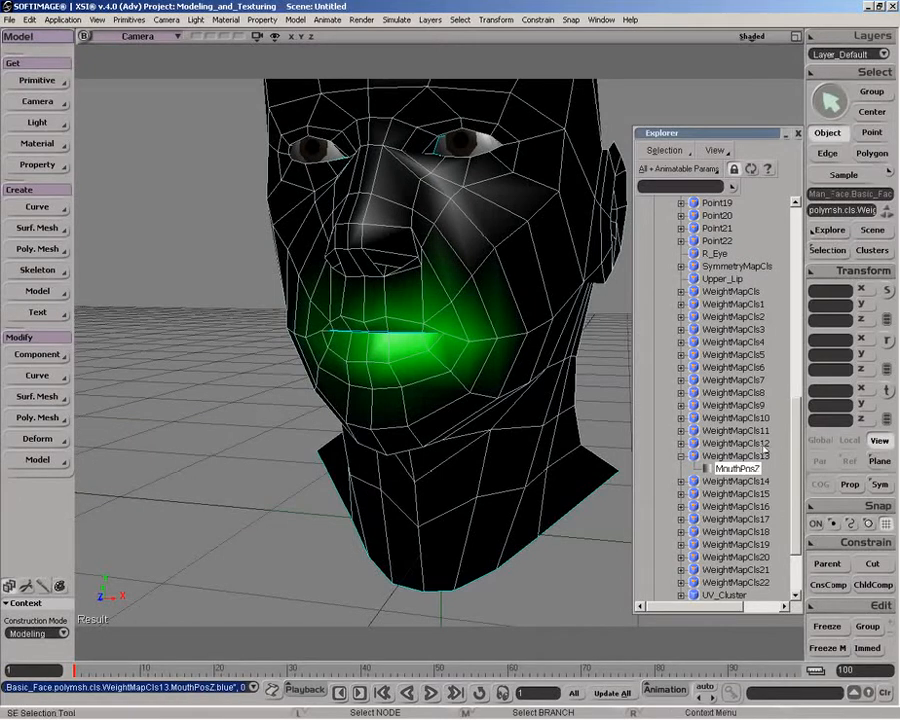
Open the Face_Maker properties of Man_Face and set the mouth's Position Z to 1
drag(795, 470, 795, 265)
click(875, 231)
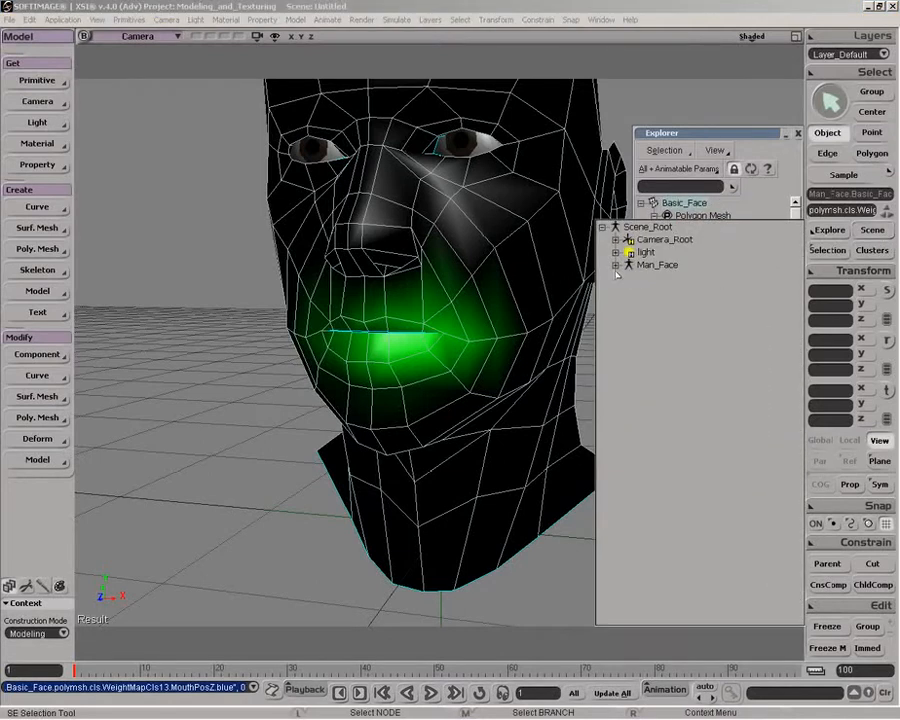
click(615, 265)
click(650, 314)
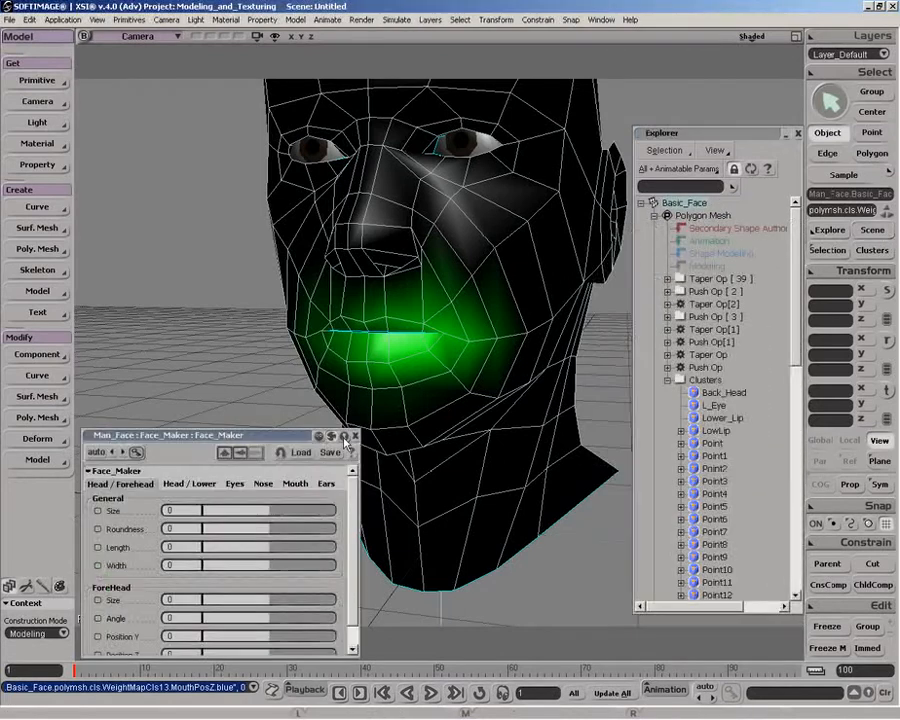
click(296, 484)
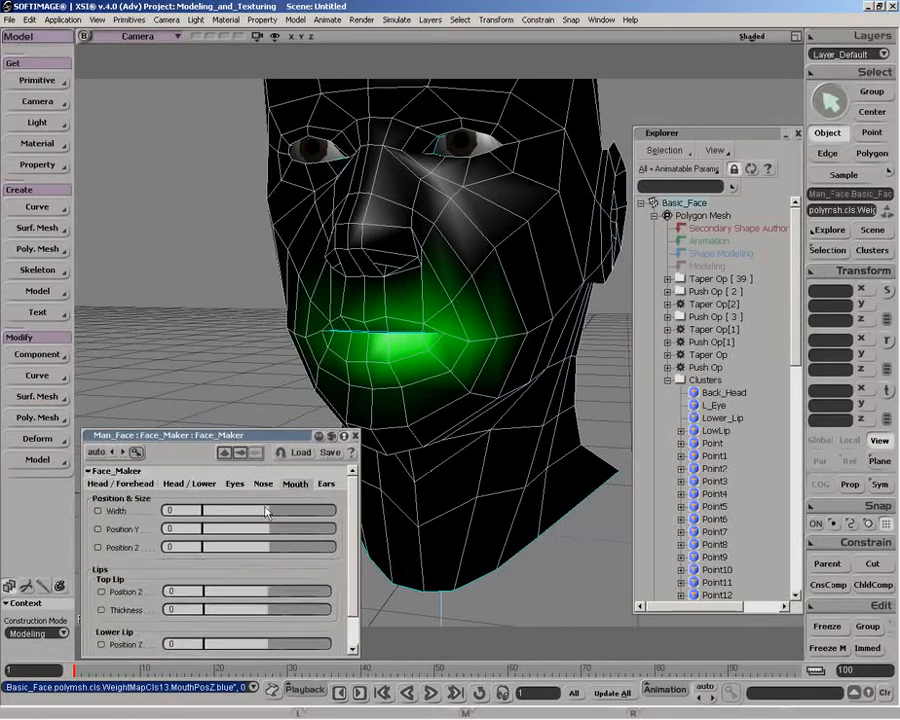
drag(275, 540, 390, 540)
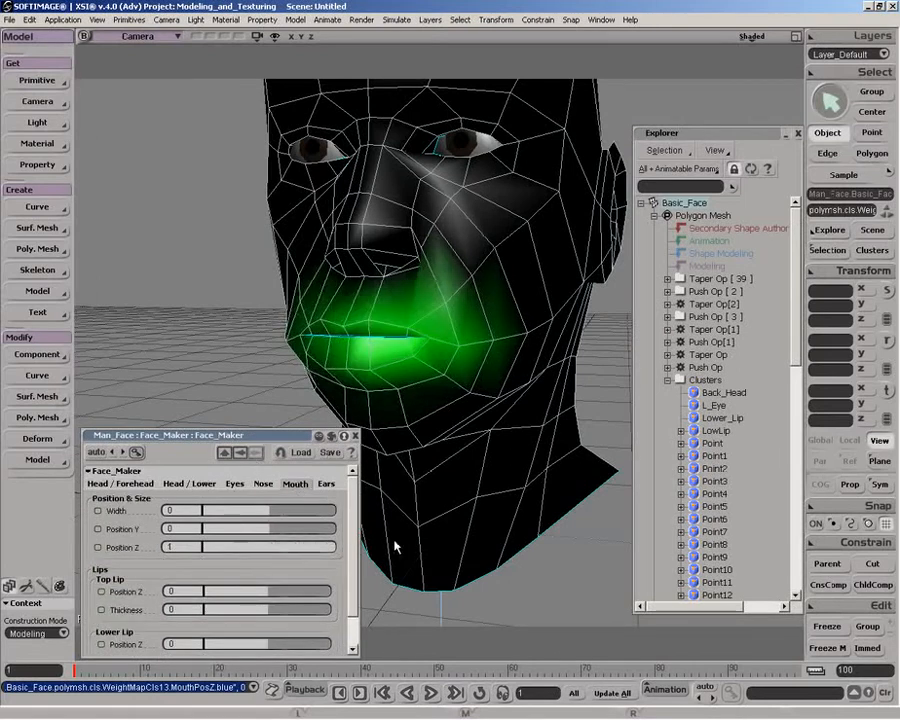
Paint more MouthPosZ weight around the lower lip, chin and jaw, test the mouth's Position Z ending at 1, and close the Face_Maker properties
key(o)
drag(398, 440, 446, 355)
key(space)
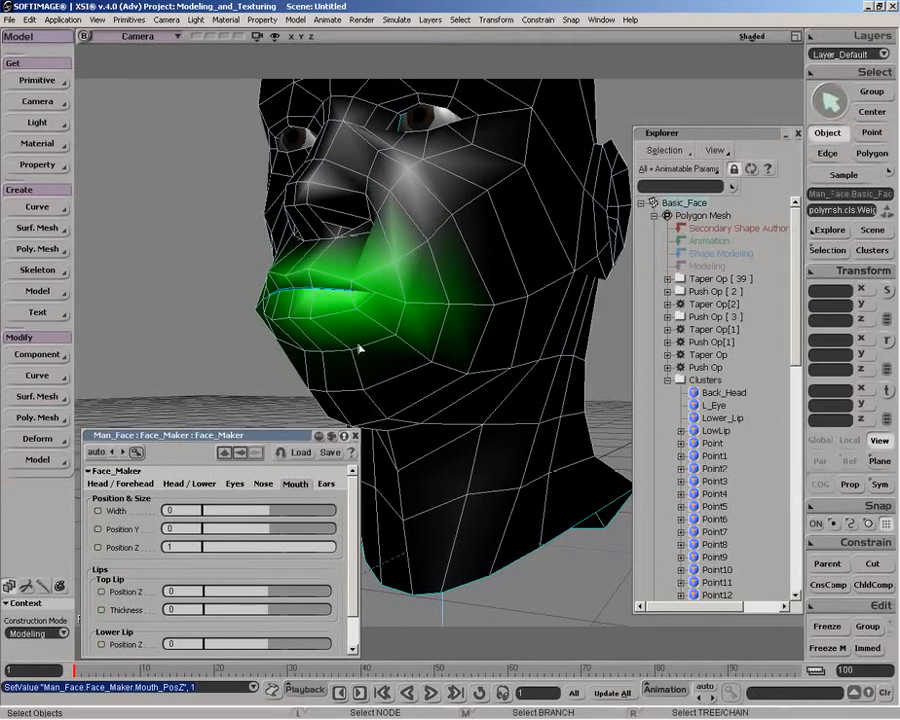
key(w)
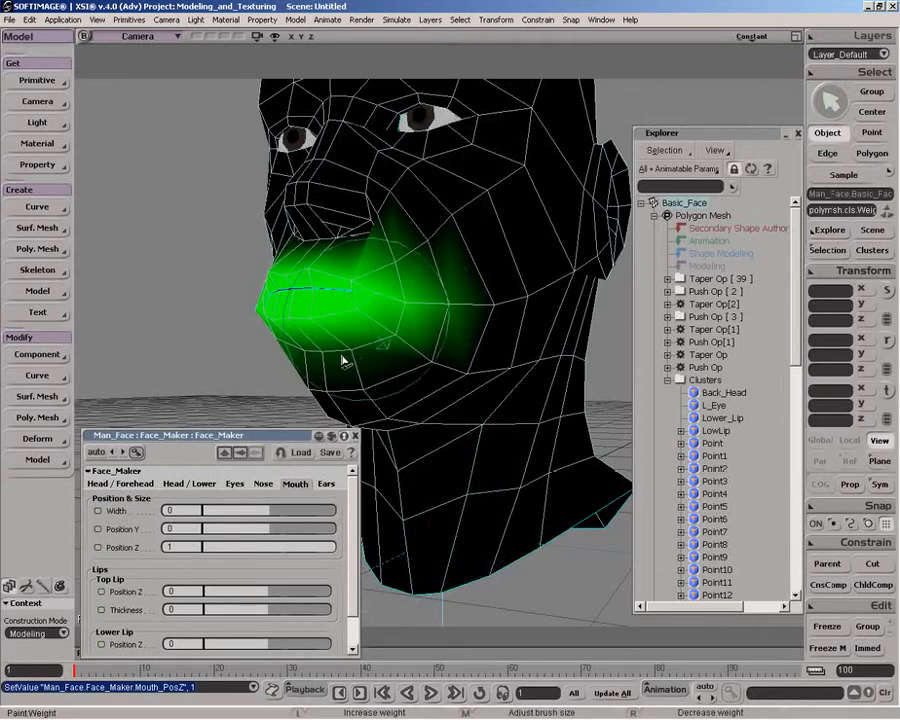
mouse_move(293, 344)
mouse_down()
mouse_move(382, 350)
mouse_move(378, 360)
mouse_move(497, 360)
mouse_move(494, 370)
mouse_move(368, 364)
mouse_move(354, 388)
mouse_move(388, 368)
mouse_move(342, 362)
mouse_up()
key(o)
key(o)
mouse_move(280, 348)
mouse_down()
mouse_move(241, 362)
mouse_move(261, 293)
mouse_move(407, 357)
mouse_move(464, 368)
mouse_move(431, 366)
mouse_up()
key(o)
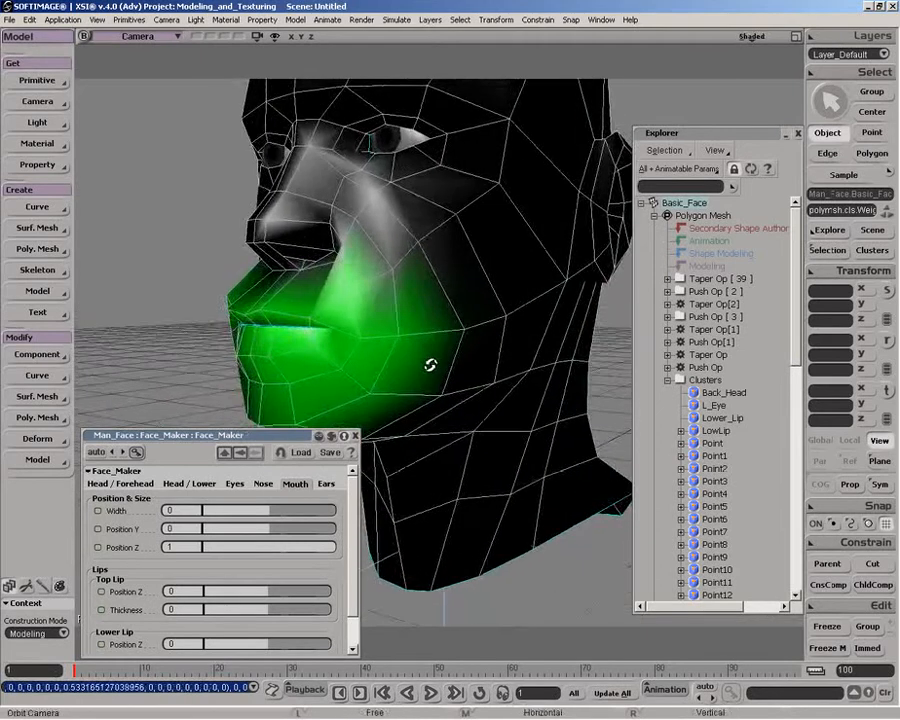
mouse_move(326, 548)
mouse_down()
mouse_move(250, 547)
mouse_move(369, 537)
mouse_up()
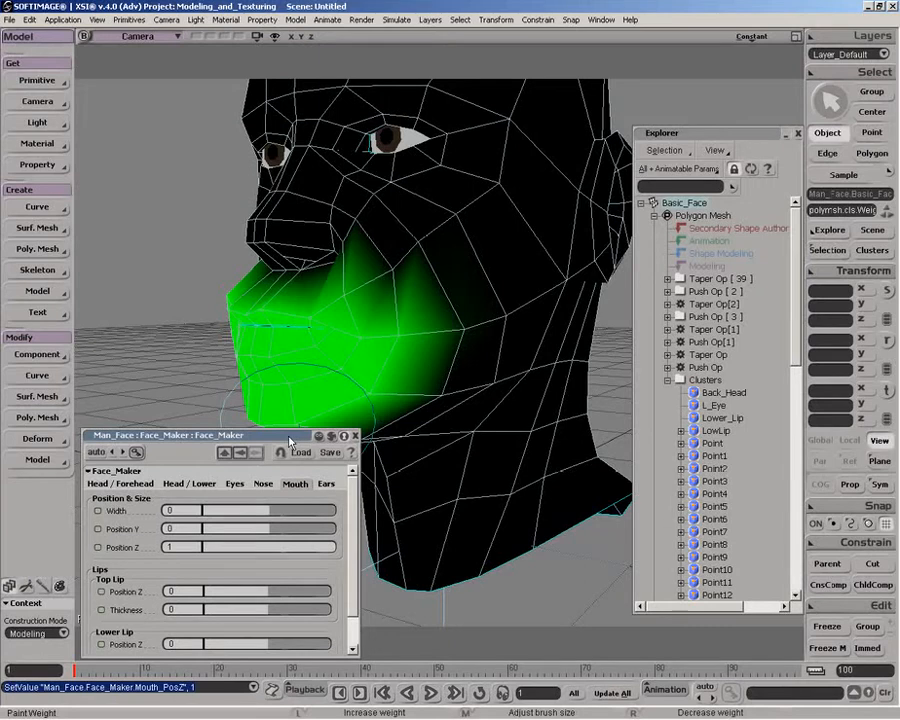
click(355, 436)
Move the whole group of 39 Taper operators above the Shape Modeling marker, into the Animation region of the Basic_Face stack
click(668, 381)
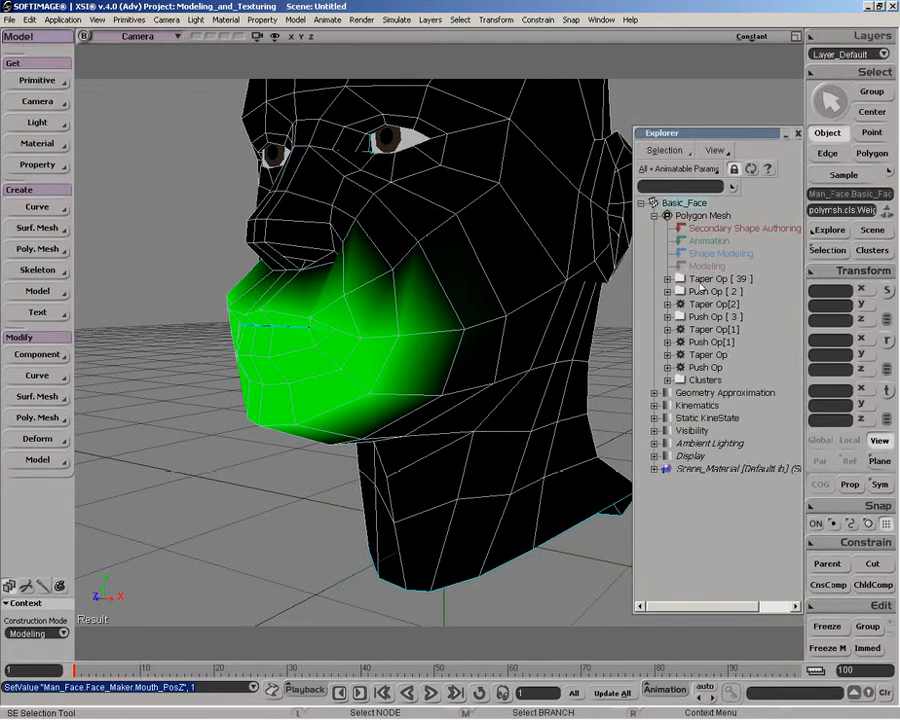
click(706, 279)
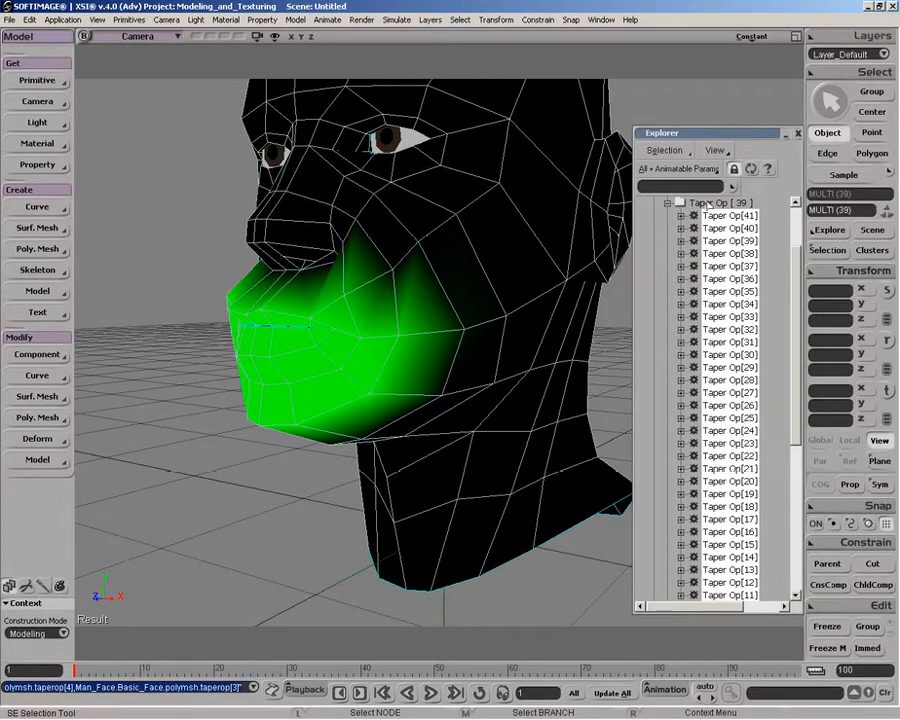
mouse_move(797, 265)
mouse_down()
mouse_move(797, 361)
mouse_move(797, 265)
mouse_up()
click(667, 202)
key(ctrl)
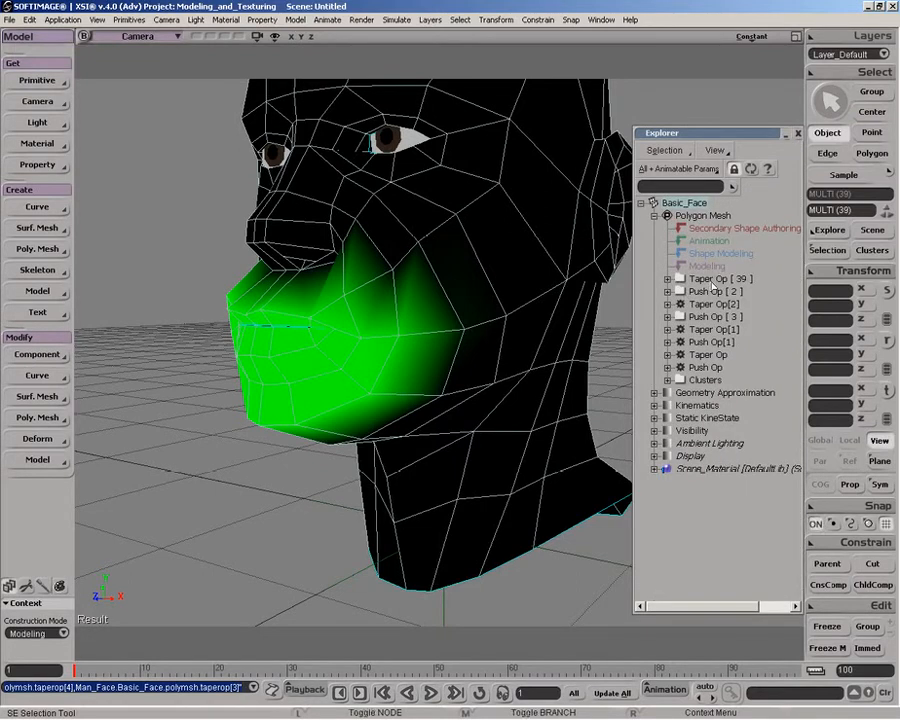
ctrl+click(712, 255)
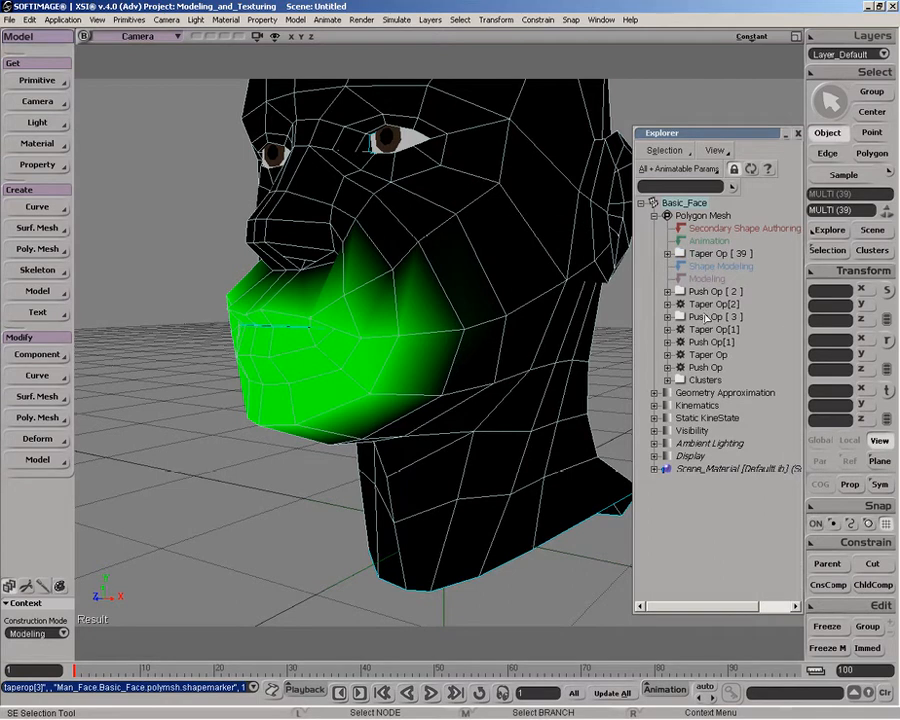
Select the head mesh, try freezing its modeling operators, and undo the freeze
key(w)
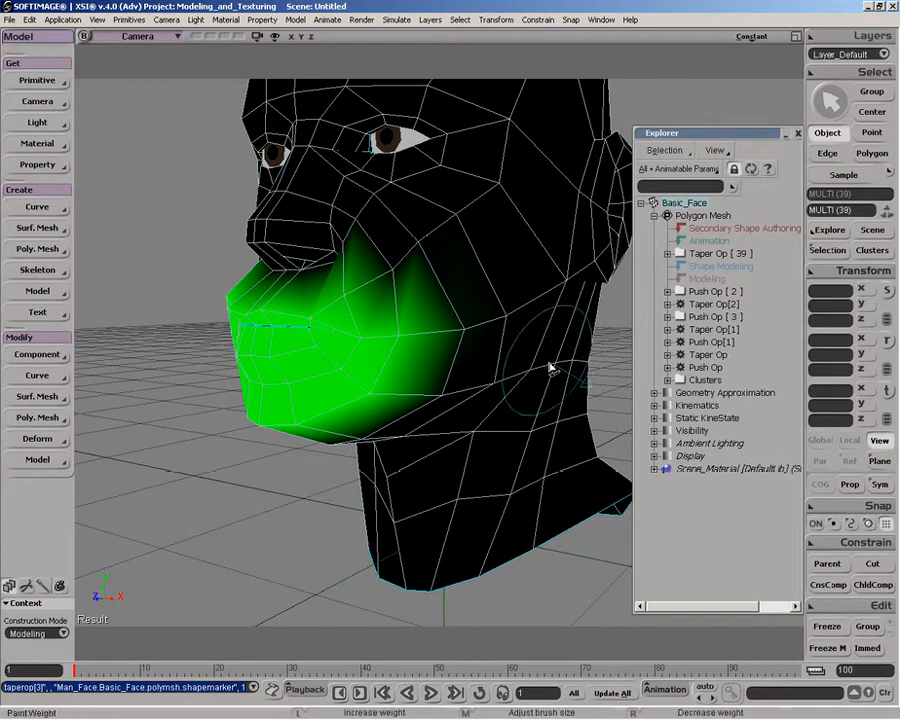
key(space)
click(514, 316)
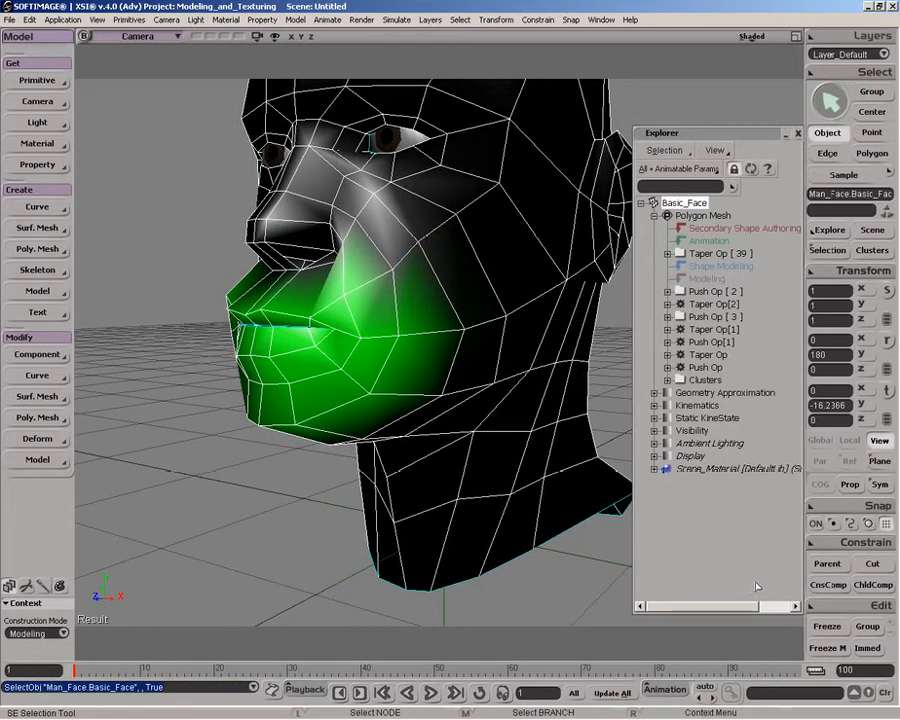
click(833, 647)
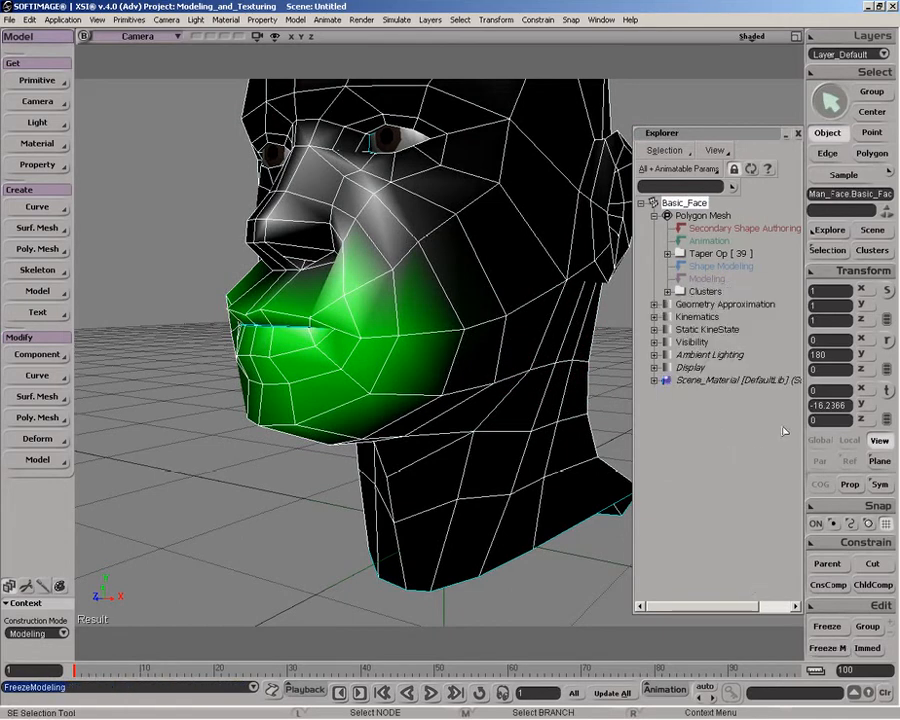
click(826, 251)
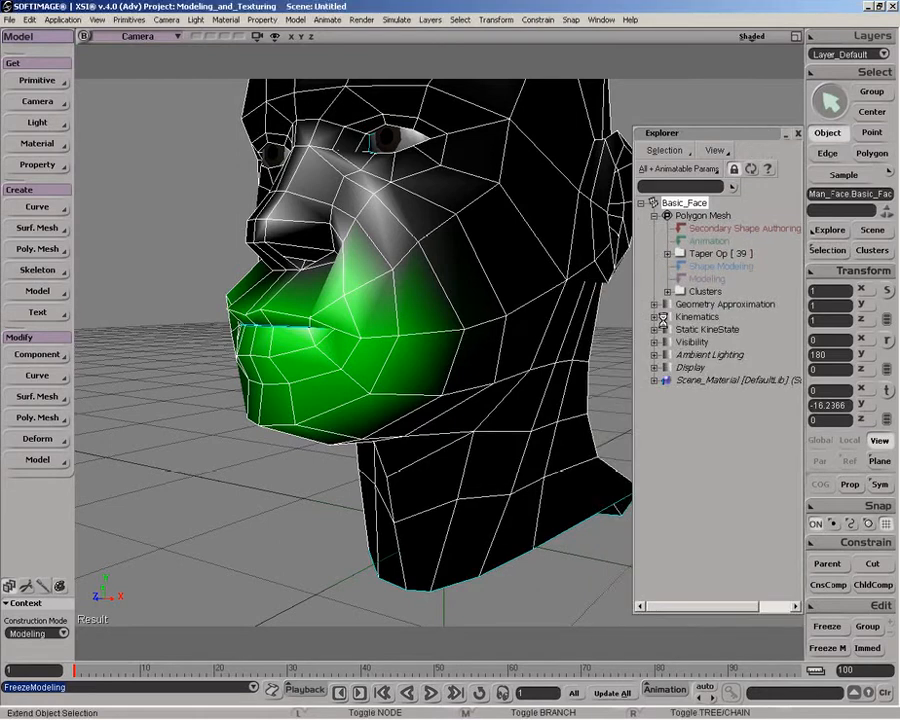
key(ctrl+z)
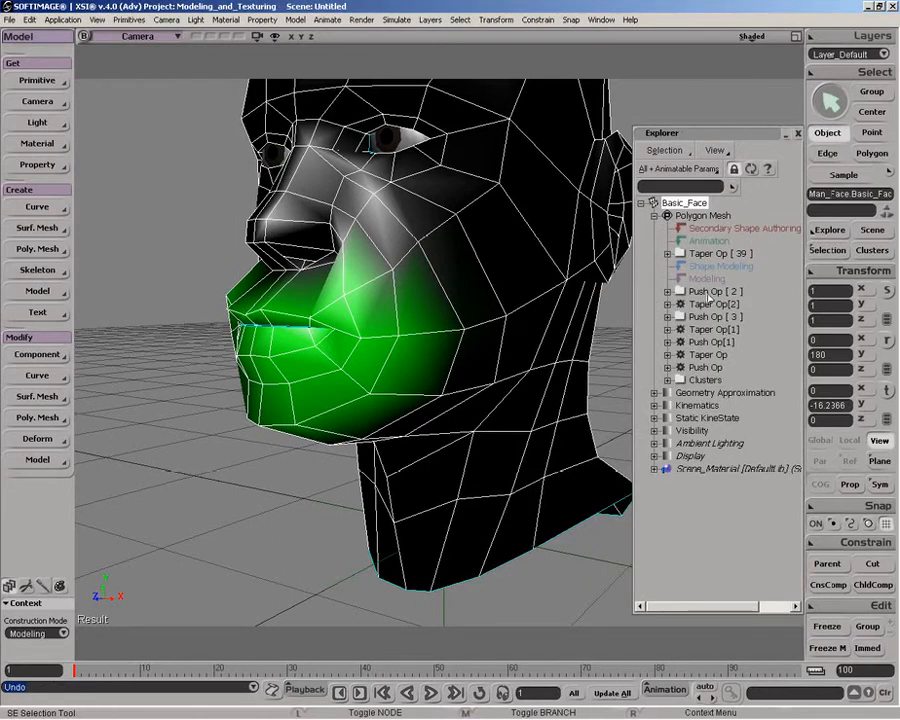
drag(708, 296, 707, 262)
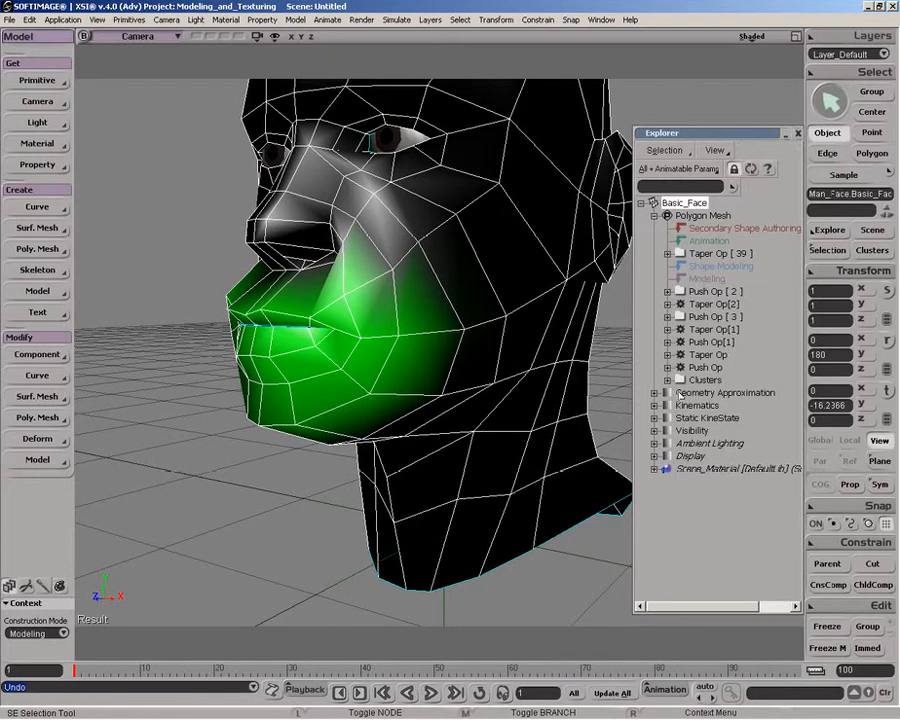
Select several weight map clusters from WeightMapCls13 up to WeightMapCls and examine their points on the whole head
click(667, 380)
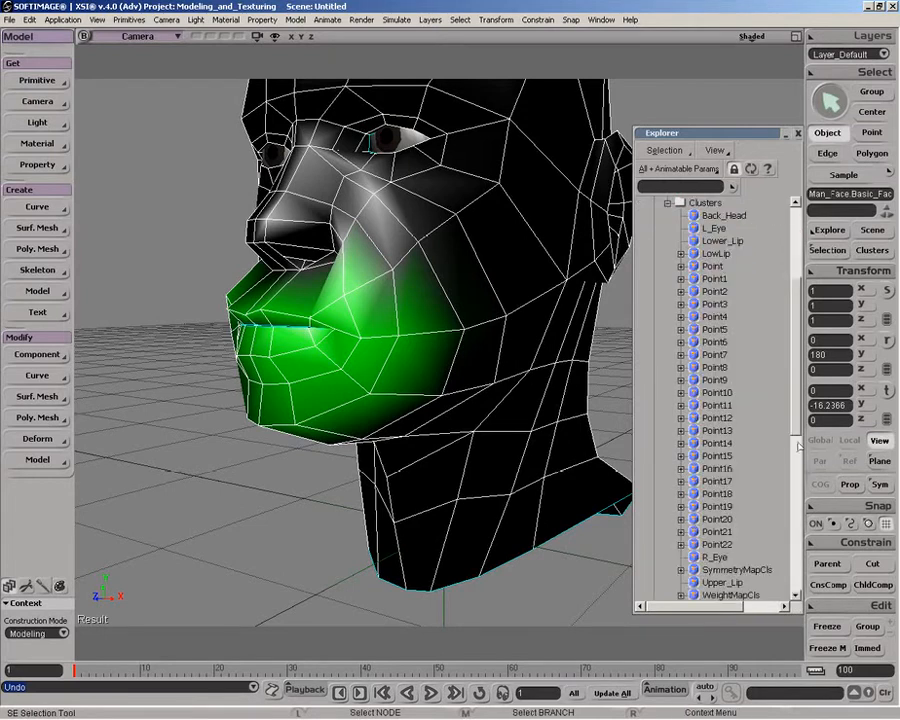
scroll(770, 490, down, 7)
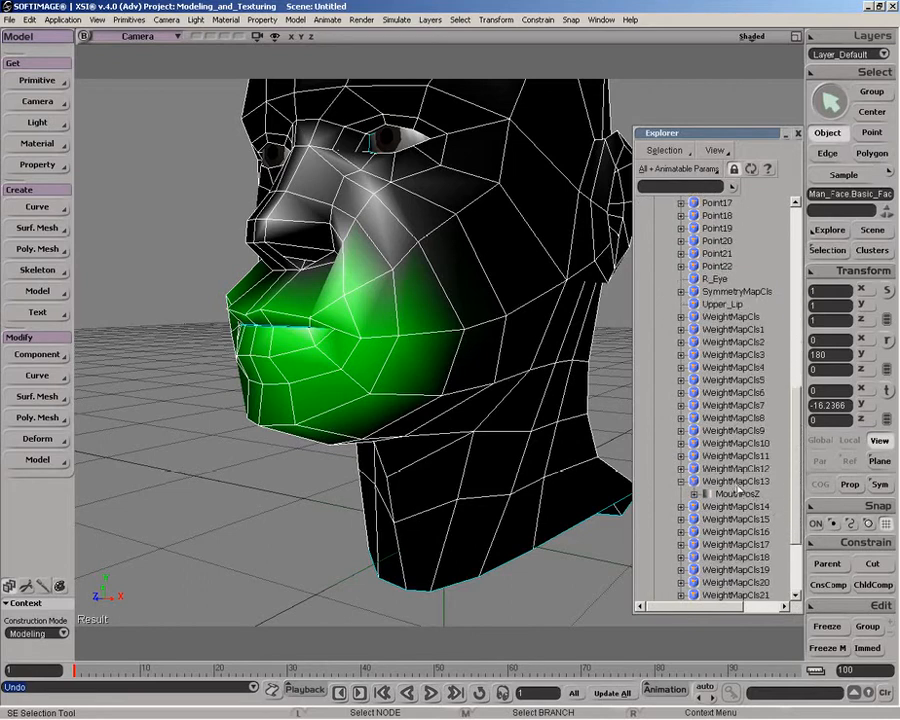
click(738, 482)
click(719, 467)
click(719, 442)
click(717, 416)
click(715, 381)
click(718, 342)
click(716, 316)
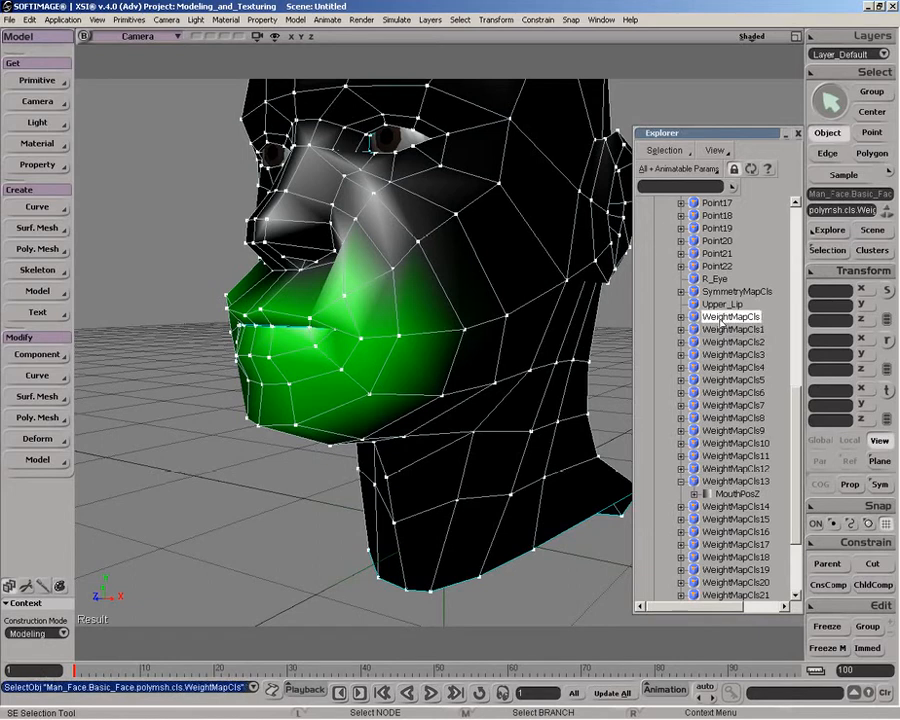
key(p)
drag(520, 379, 510, 256)
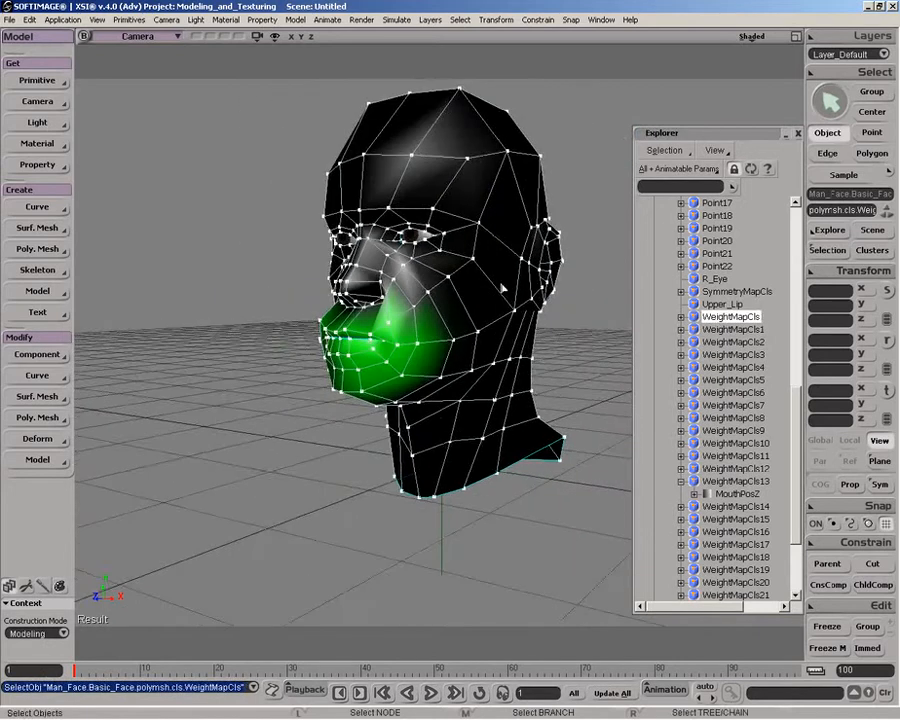
Select the head mesh points around the mouth and frame them for refining the selection
key(z)
drag(480, 346, 438, 382)
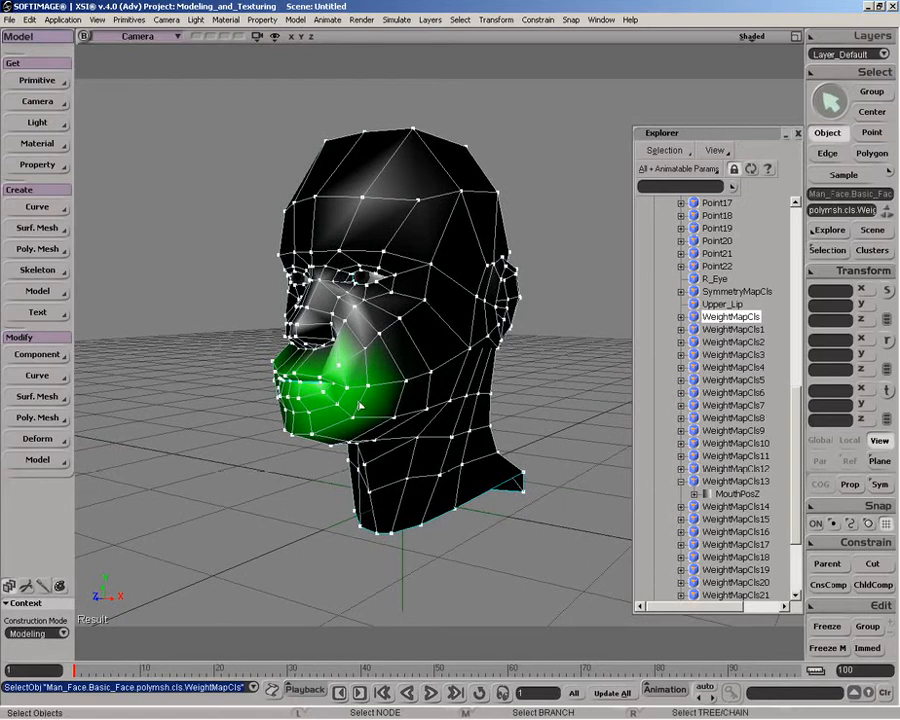
key(o)
drag(367, 401, 327, 396)
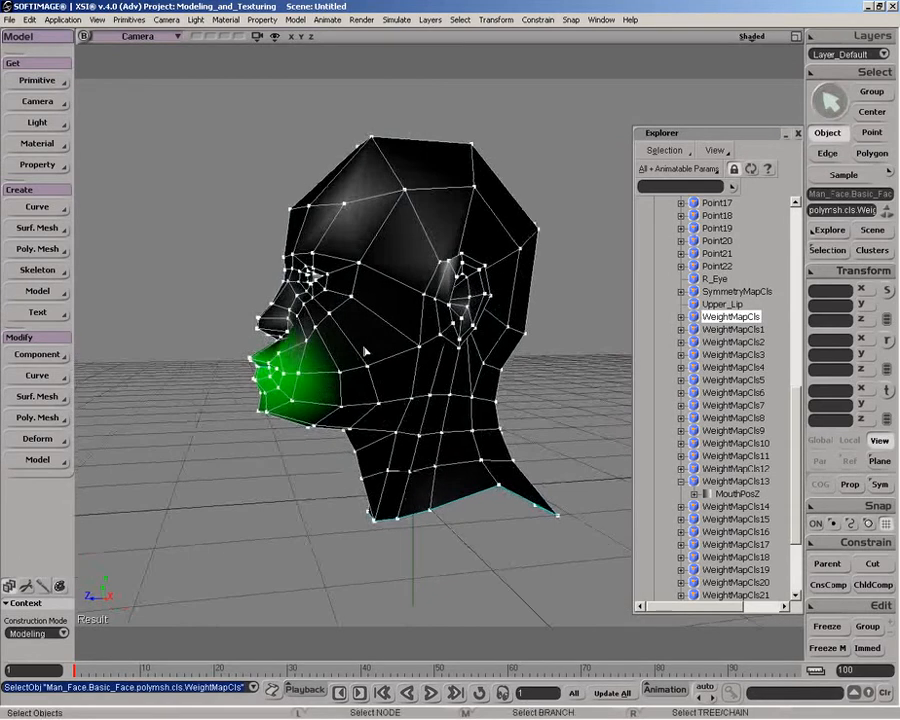
key(t)
drag(236, 351, 286, 397)
key(f)
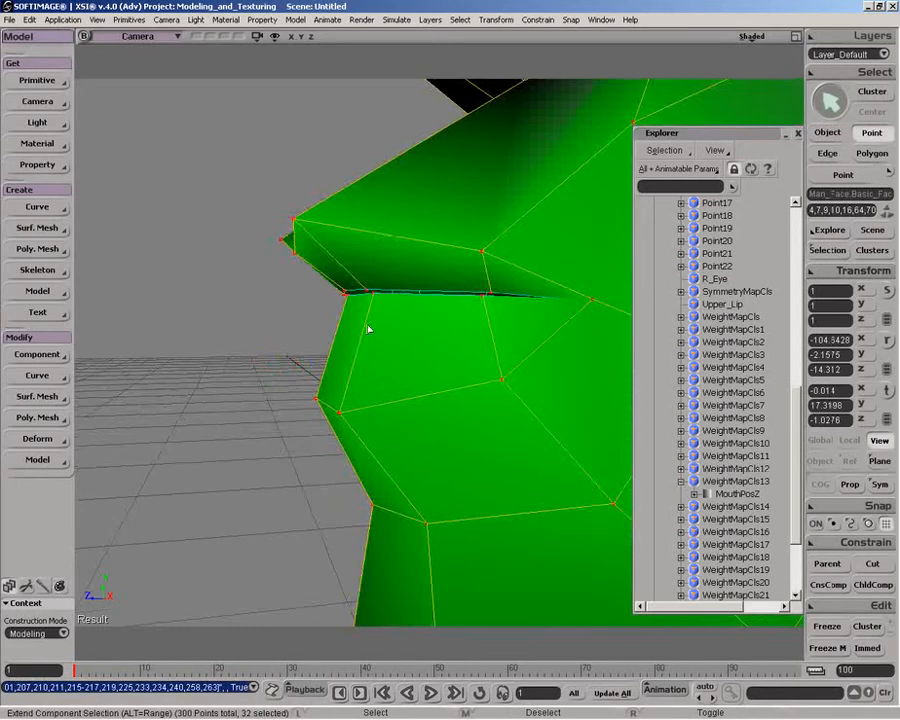
key(d)
drag(388, 408, 414, 258)
key(t)
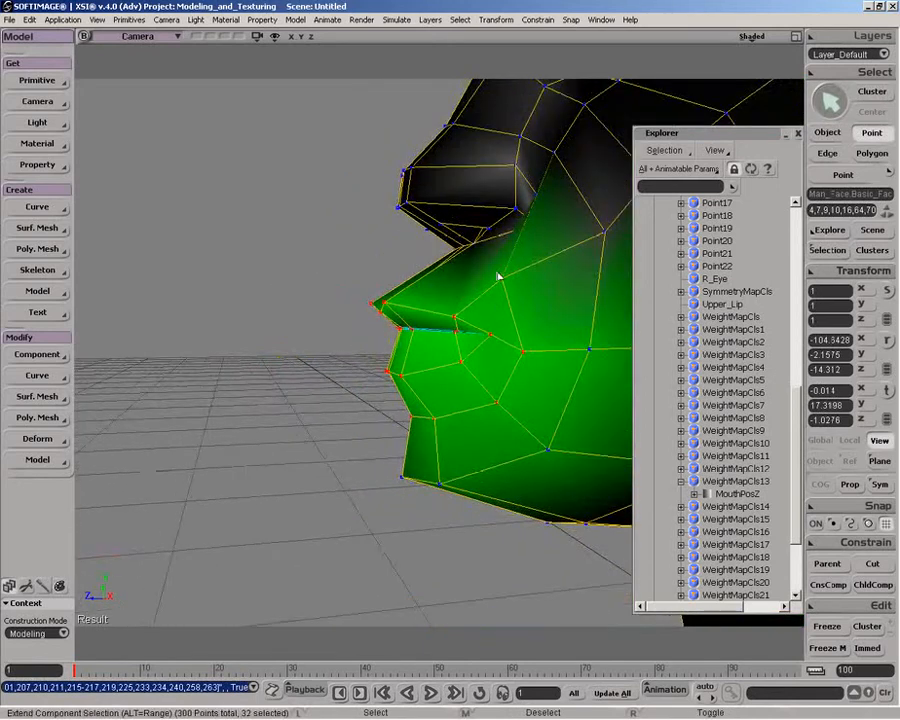
Deselect the stray cheek and chin points on both sides of the mouth, keeping only the lip points selected
middle_drag(491, 271, 549, 412)
middle_drag(374, 393, 441, 451)
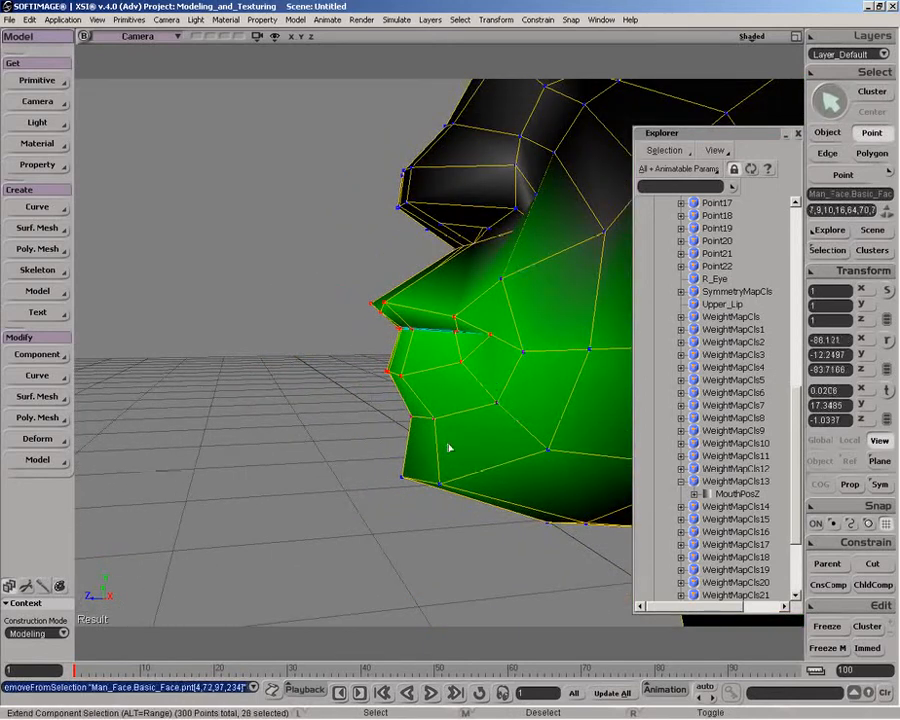
key(o)
drag(446, 448, 545, 427)
key(t)
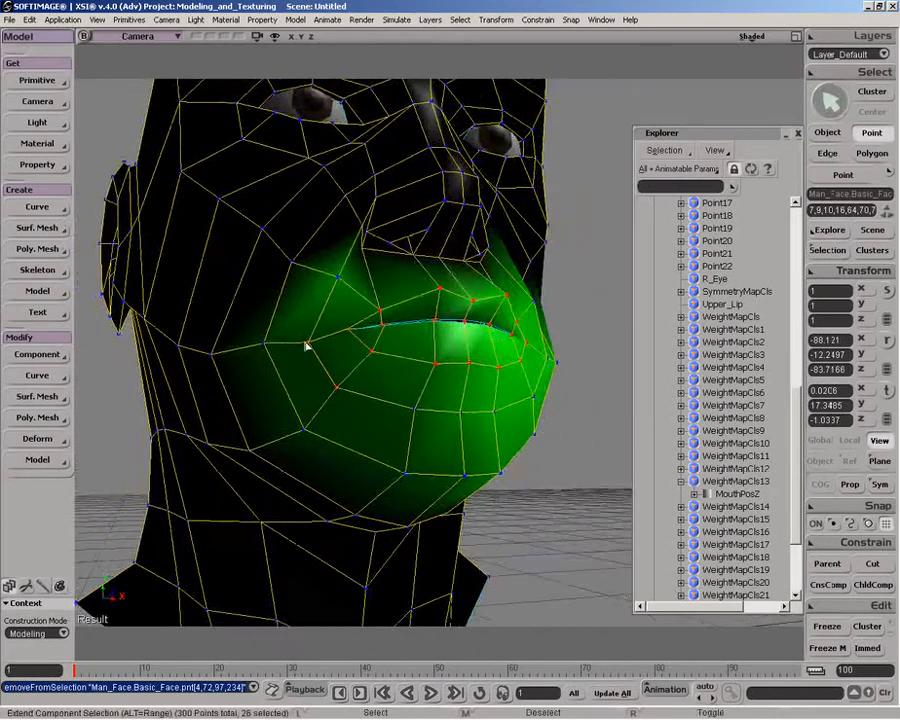
middle_drag(305, 342, 353, 416)
middle_drag(288, 315, 337, 388)
key(o)
drag(358, 397, 285, 405)
key(t)
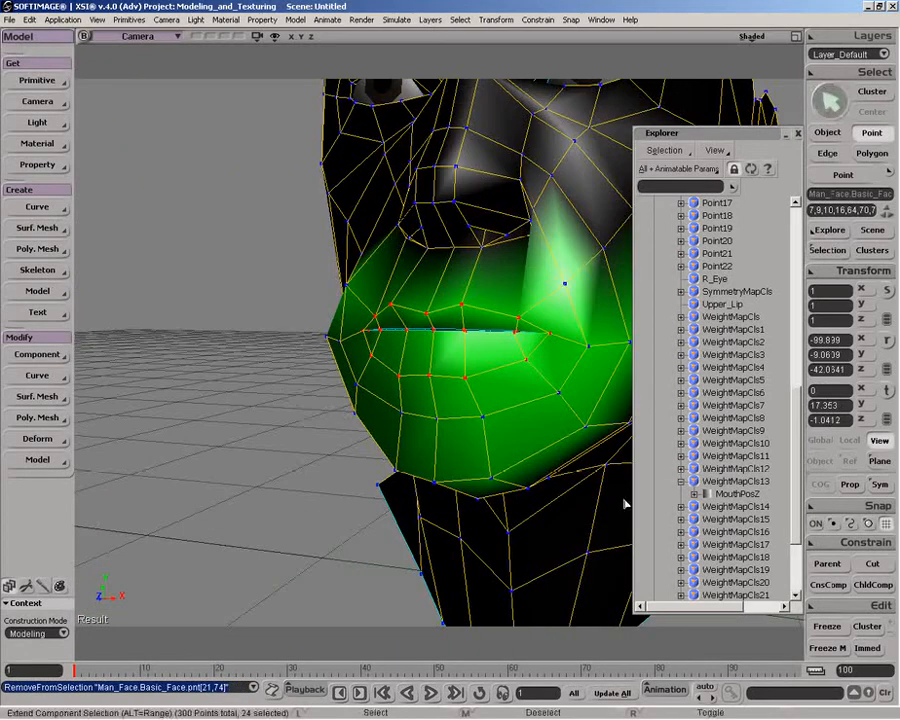
Create a cluster from the selected lip points and apply a Bulge deformation to it with amplitude -0.06
click(867, 626)
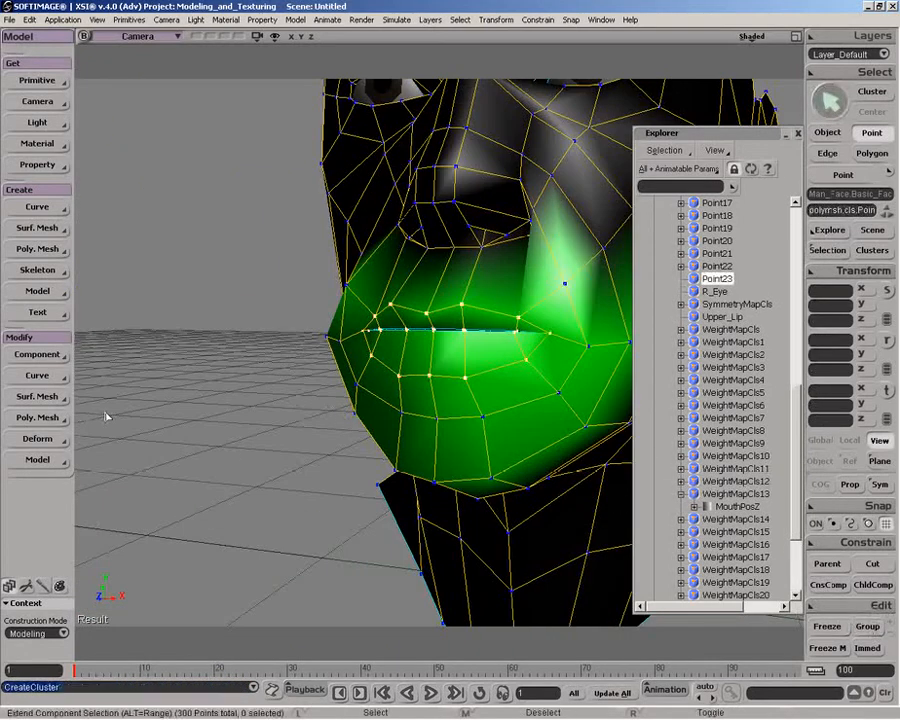
click(35, 438)
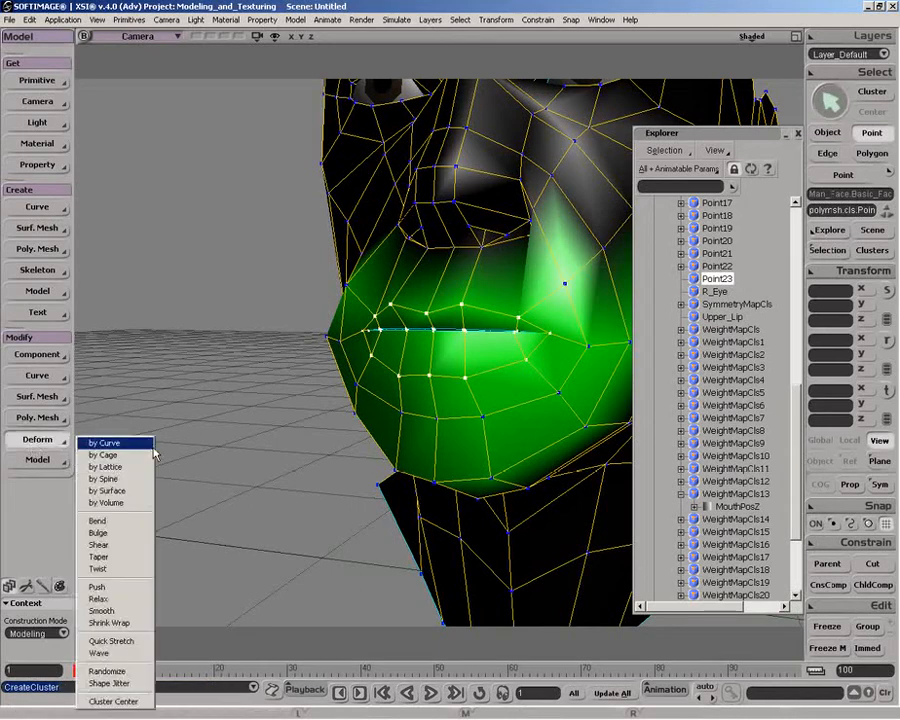
click(130, 535)
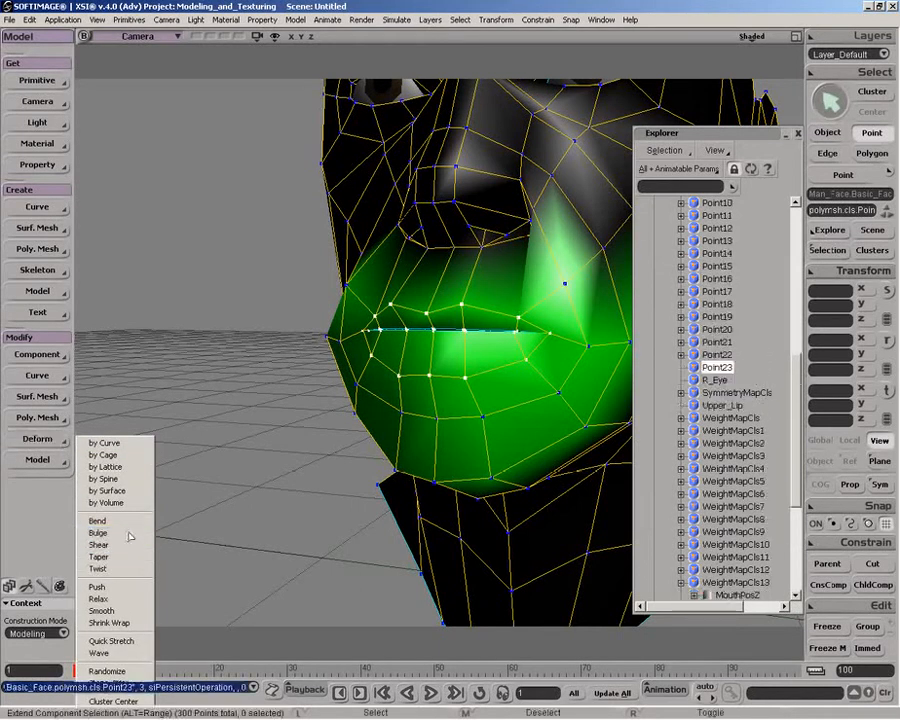
key(p)
drag(408, 442, 319, 460)
drag(244, 498, 224, 505)
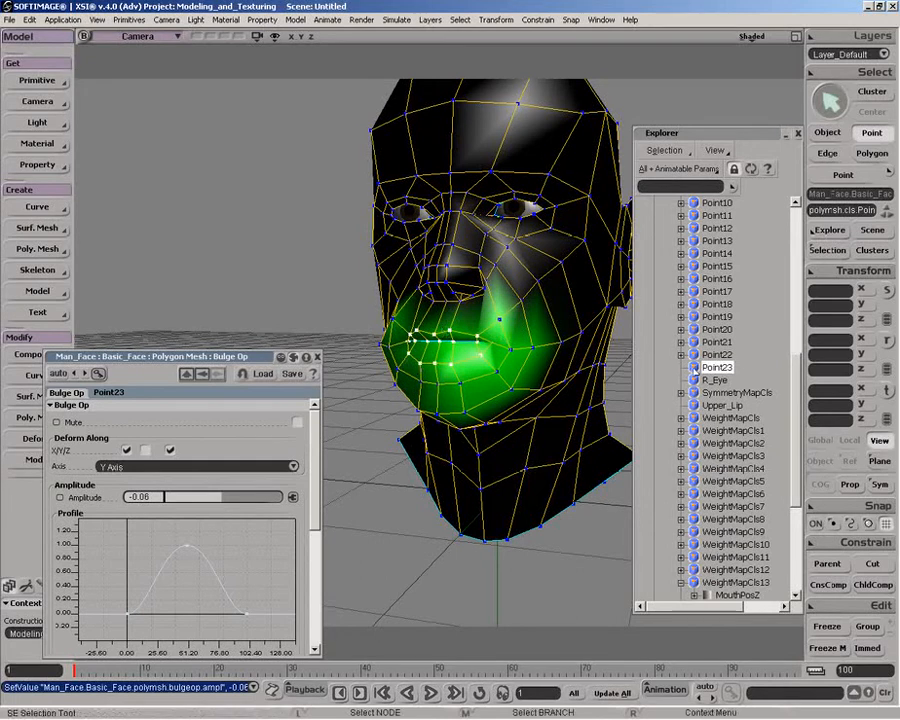
List the new lip cluster alone in the Explorer and erase most of the MouthPosZ weight around the mouth and jaw
key(w)
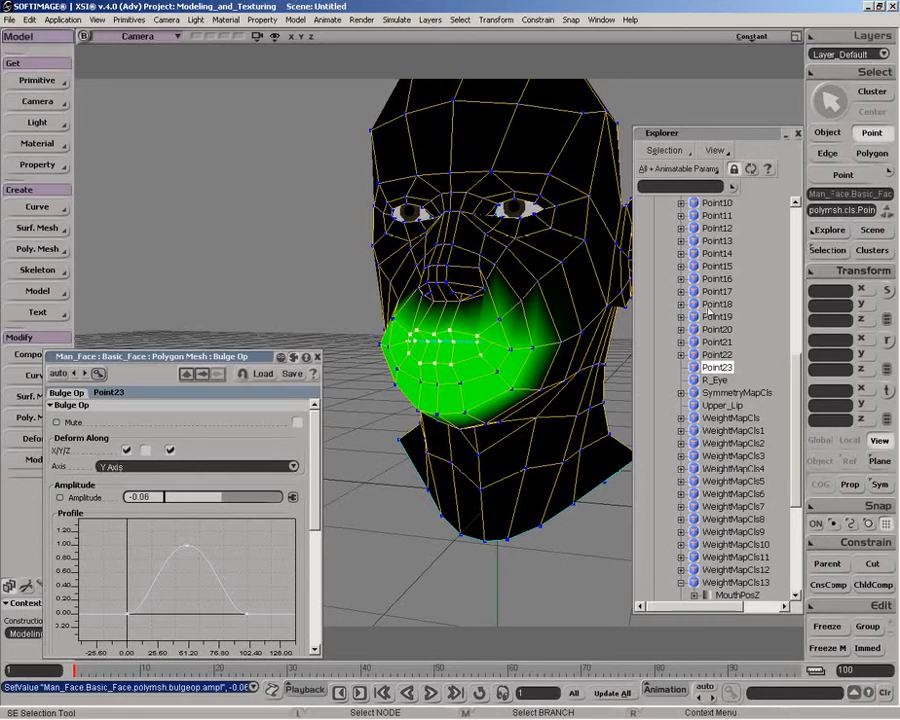
click(751, 170)
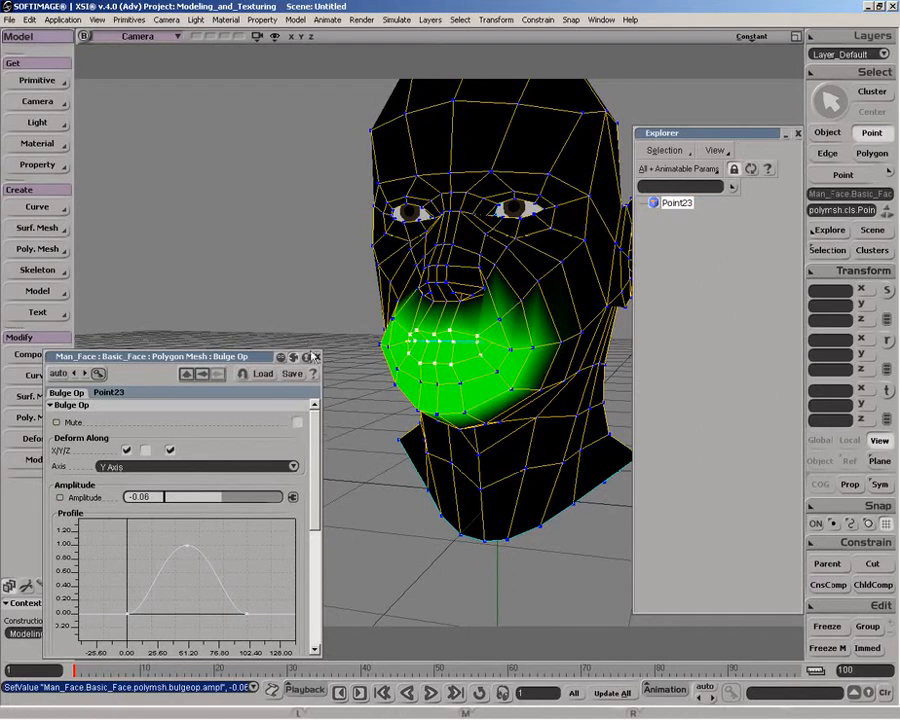
mouse_move(446, 362)
right_down()
mouse_move(474, 349)
mouse_move(398, 358)
mouse_move(378, 380)
mouse_move(468, 354)
mouse_move(412, 380)
mouse_move(434, 342)
mouse_move(532, 347)
right_up()
key(space)
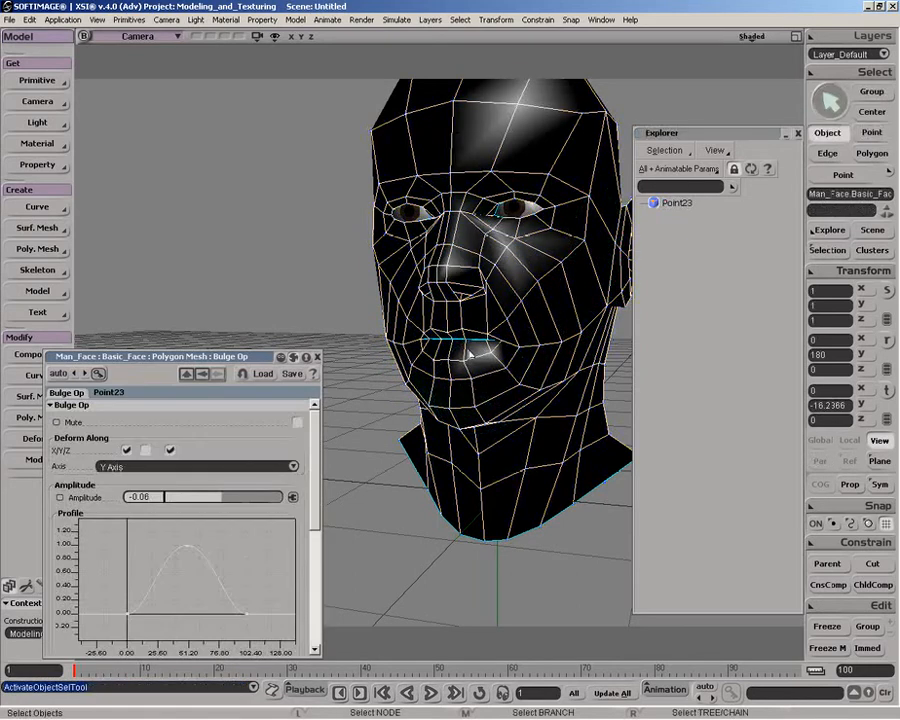
Select the new lip point cluster Point23 and rename it Mouth
click(676, 202)
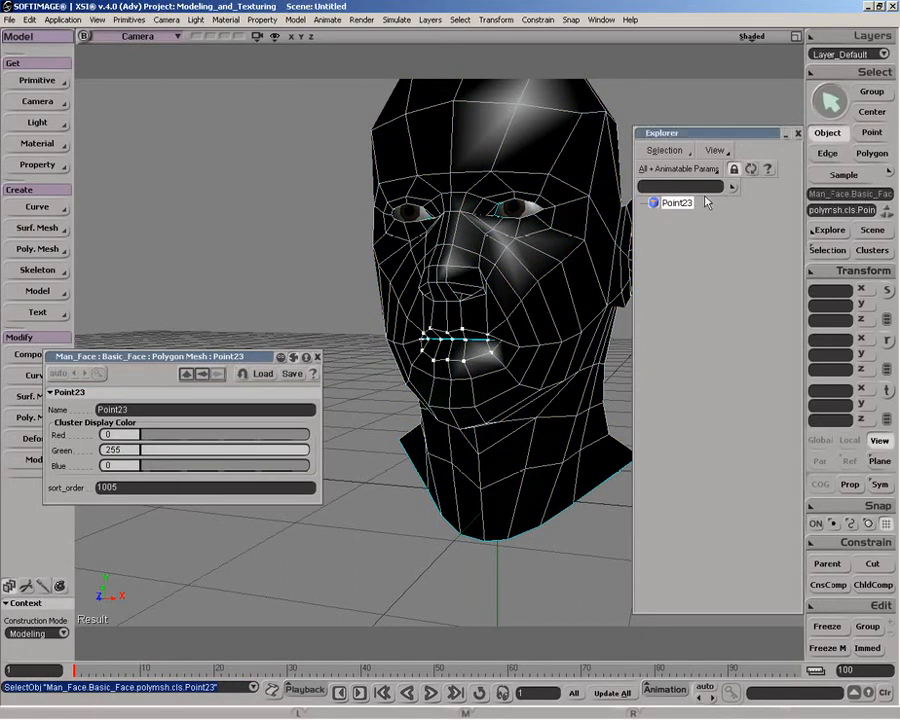
key(s)
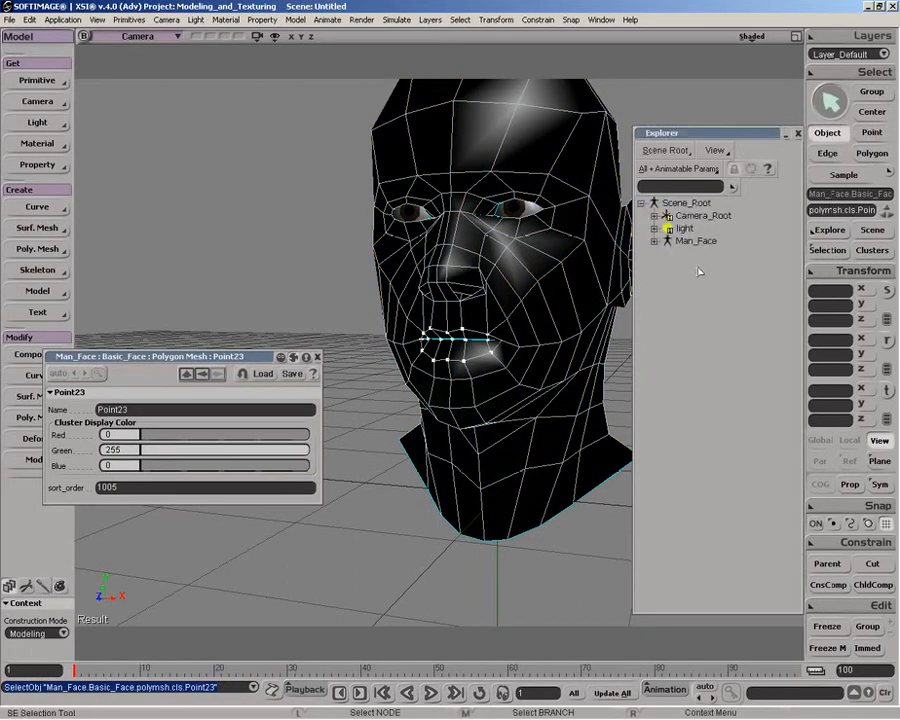
click(482, 352)
key(e)
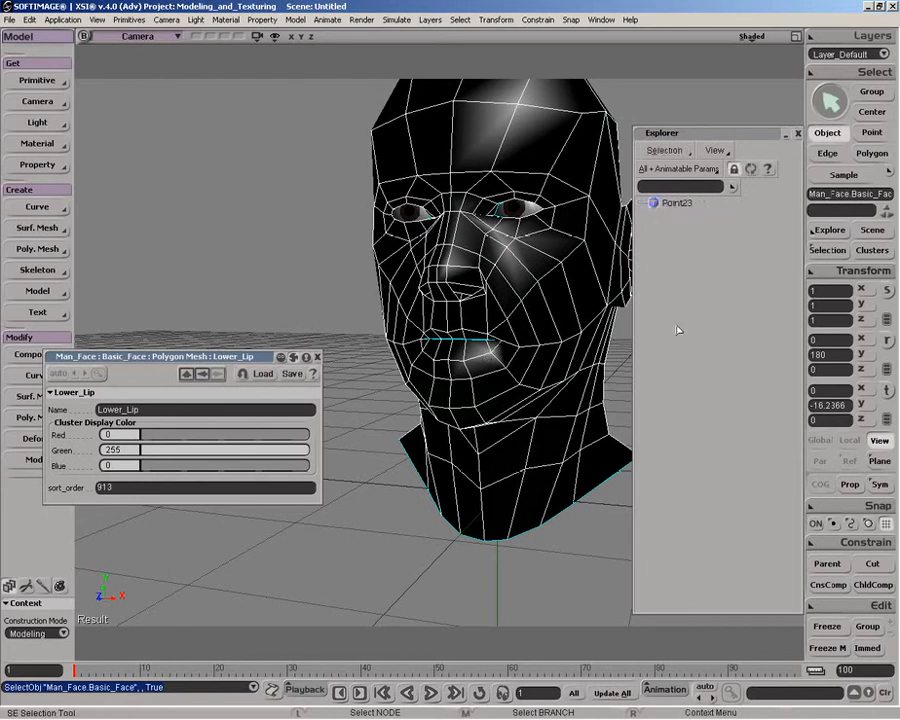
click(676, 203)
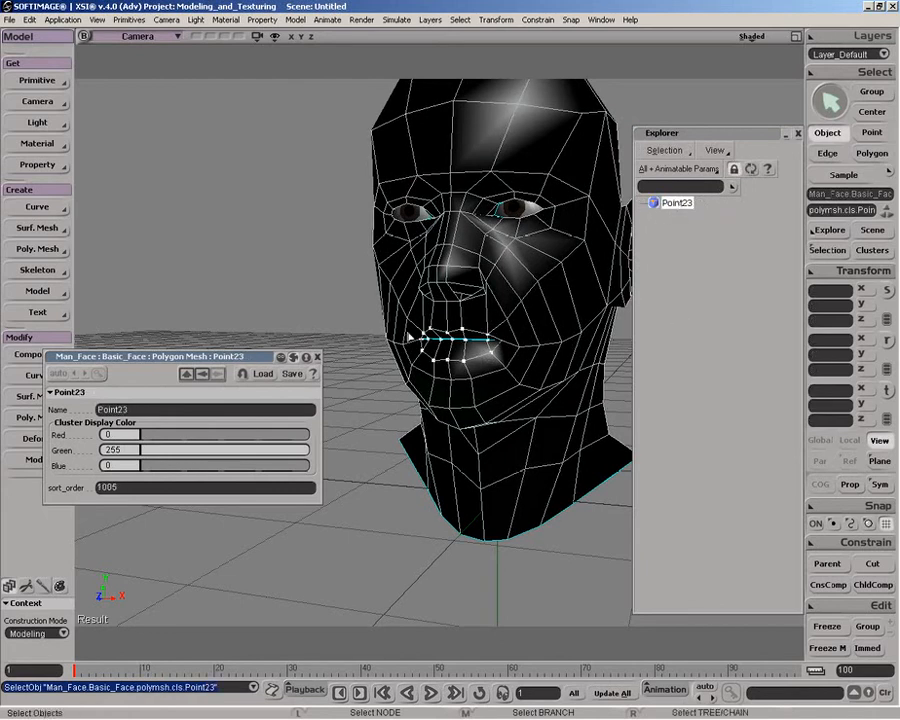
click(100, 409)
text(Mouth)
key(Return)
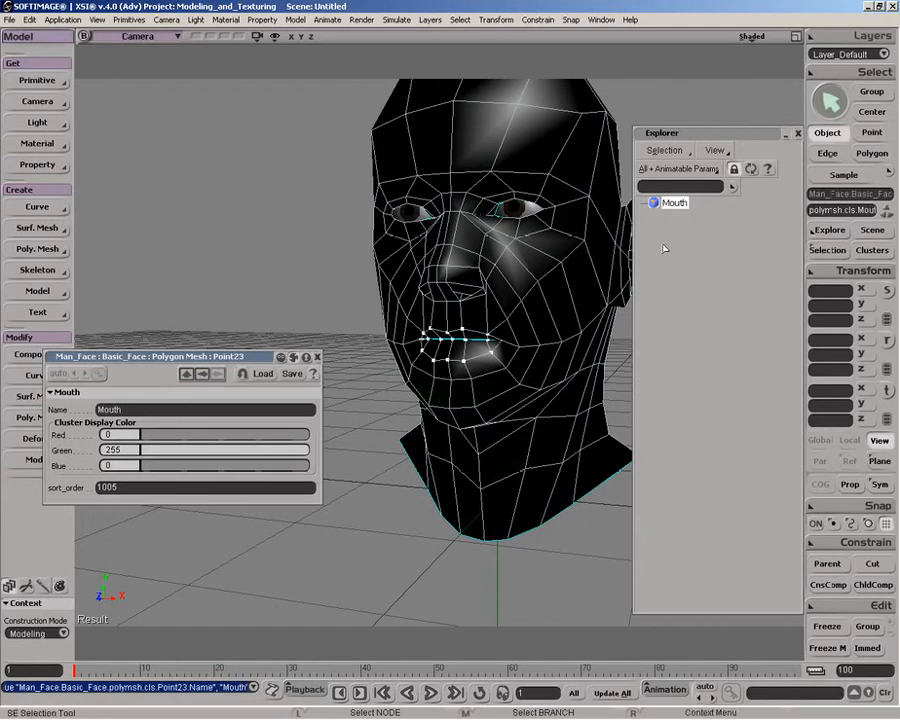
Open the Bulge operator in the Basic_Face operator stack and set its amplitude to 0.491
click(518, 354)
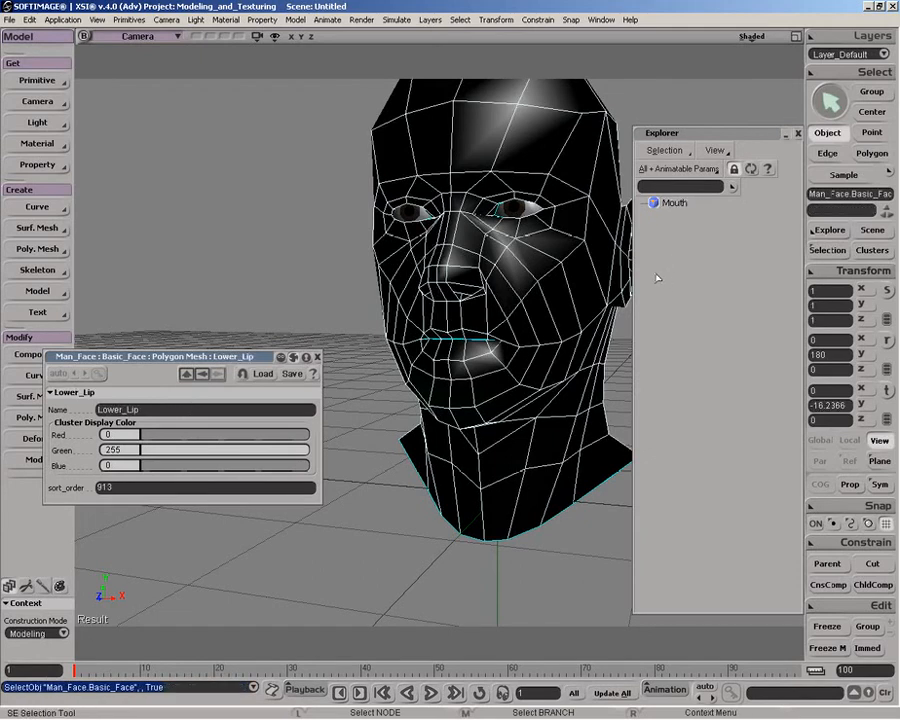
click(751, 169)
click(655, 215)
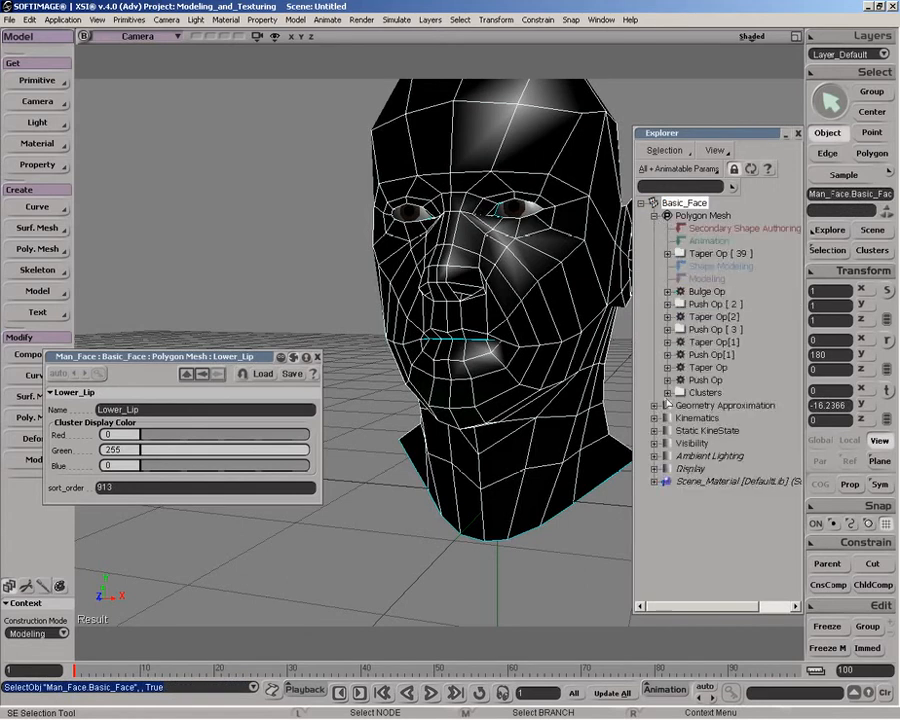
click(690, 291)
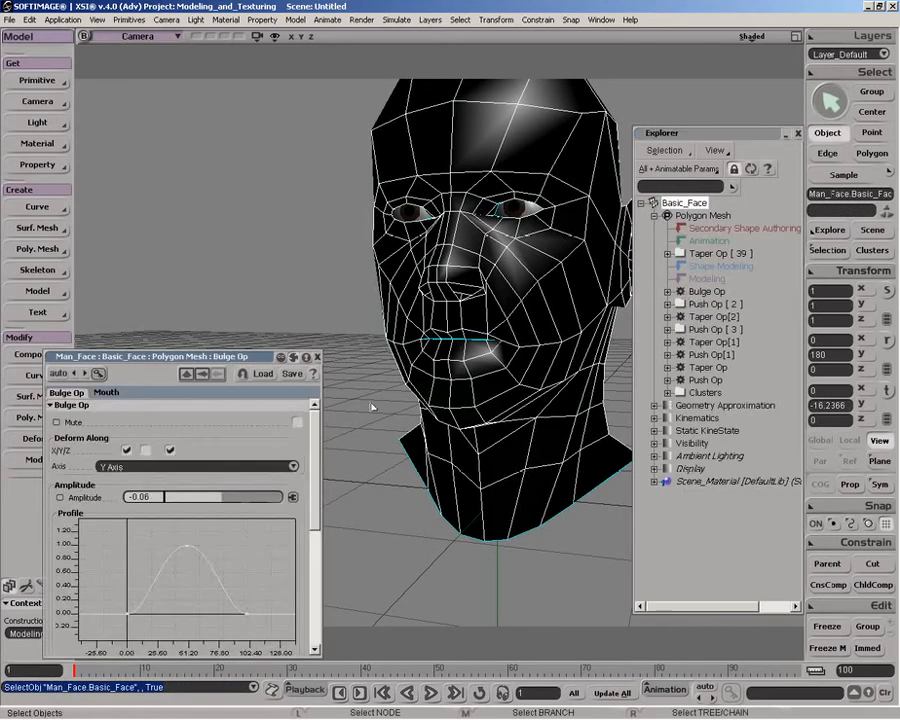
mouse_move(233, 503)
mouse_down()
mouse_move(223, 500)
mouse_move(240, 492)
mouse_up()
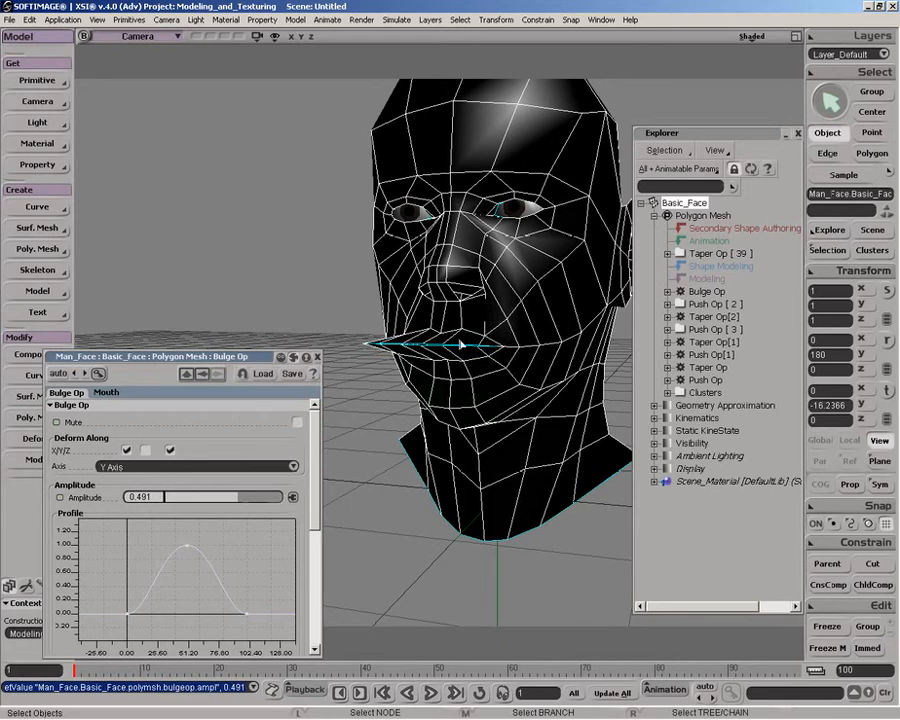
Try painting weight over the mouth and nose of the head mesh, and undo the strokes
key(w)
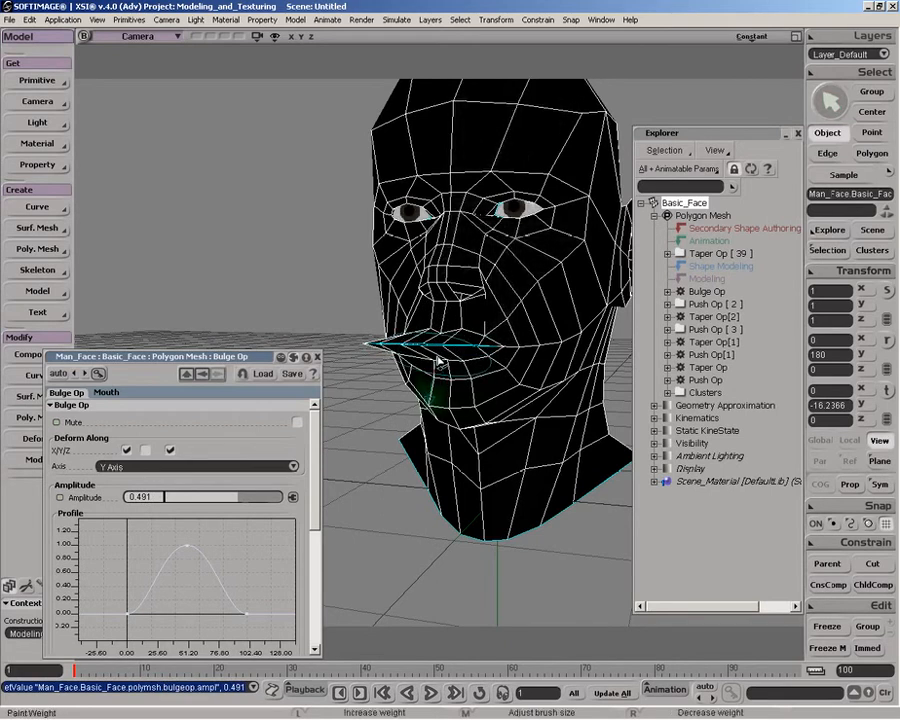
mouse_move(437, 383)
mouse_down()
mouse_move(416, 345)
mouse_move(405, 345)
mouse_move(473, 348)
mouse_move(426, 346)
mouse_move(412, 331)
mouse_move(443, 293)
mouse_up()
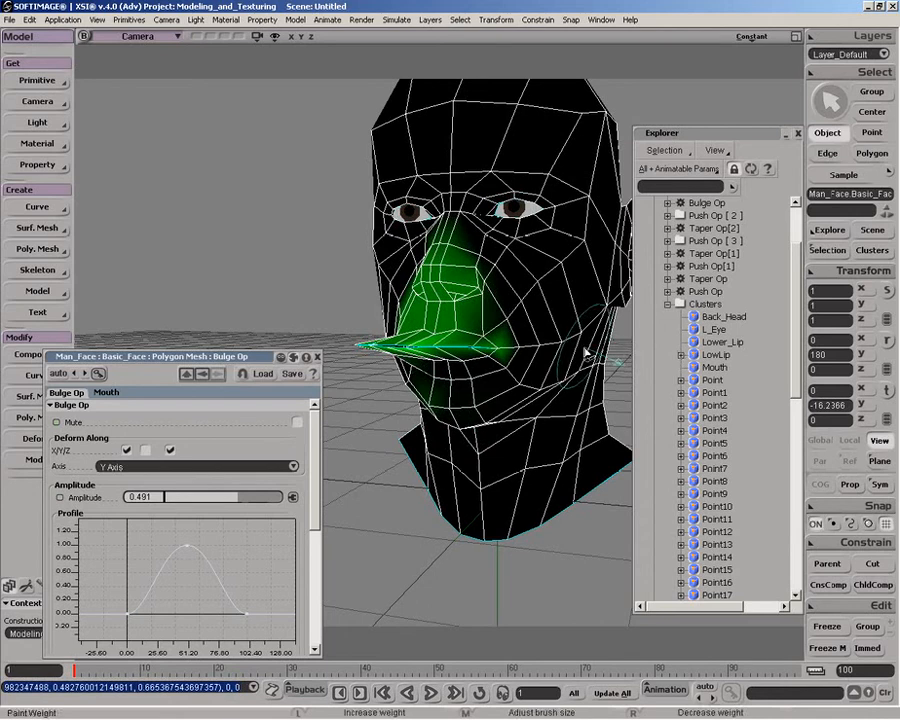
key(ctrl+z)
key(space)
Create a weight map on the Mouth cluster and close the map's properties
click(714, 367)
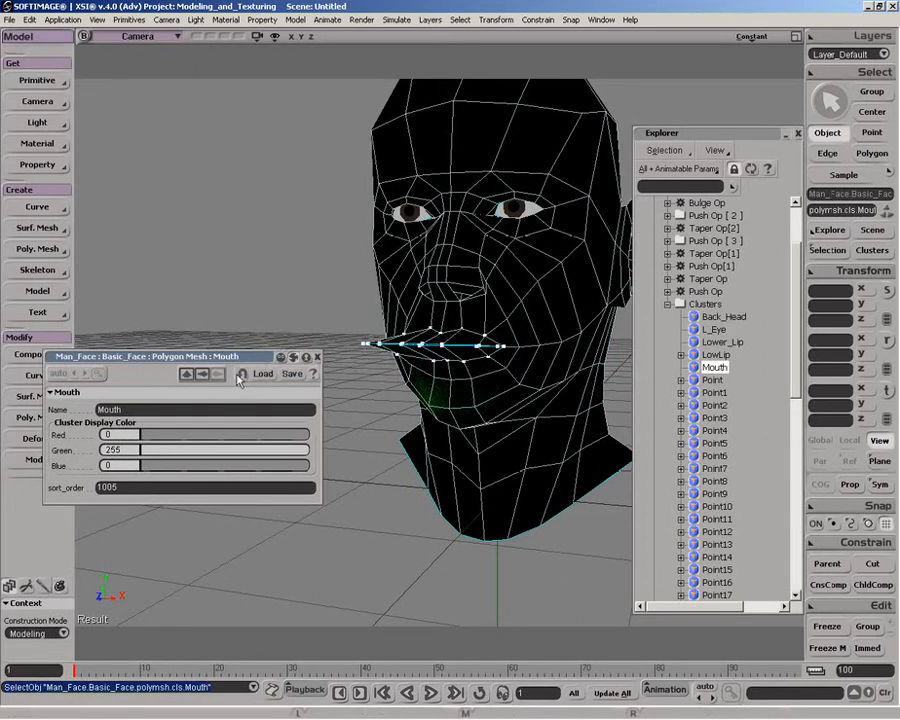
click(203, 374)
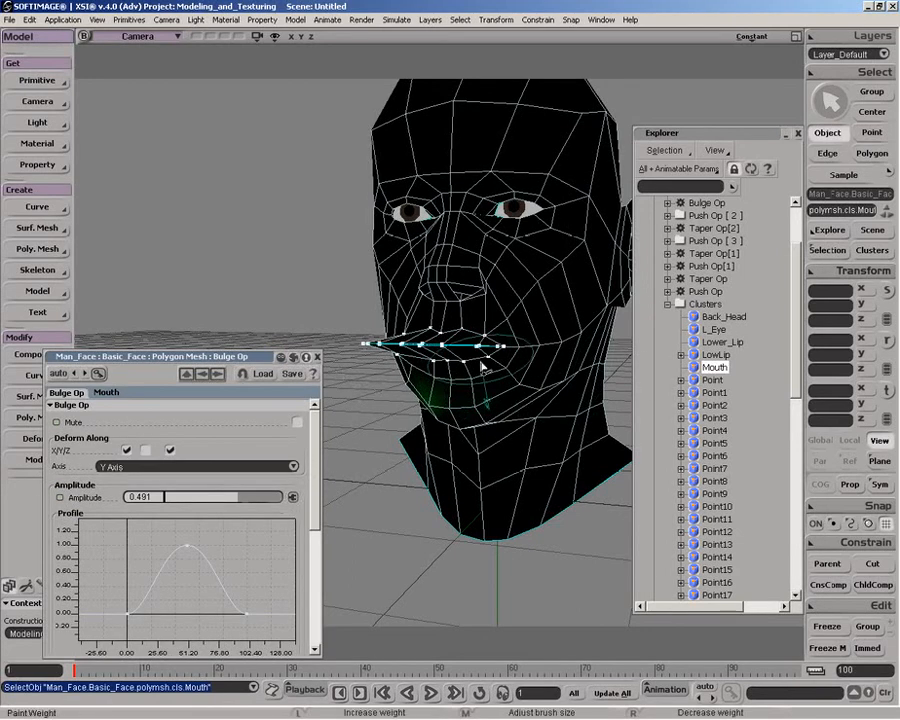
click(38, 165)
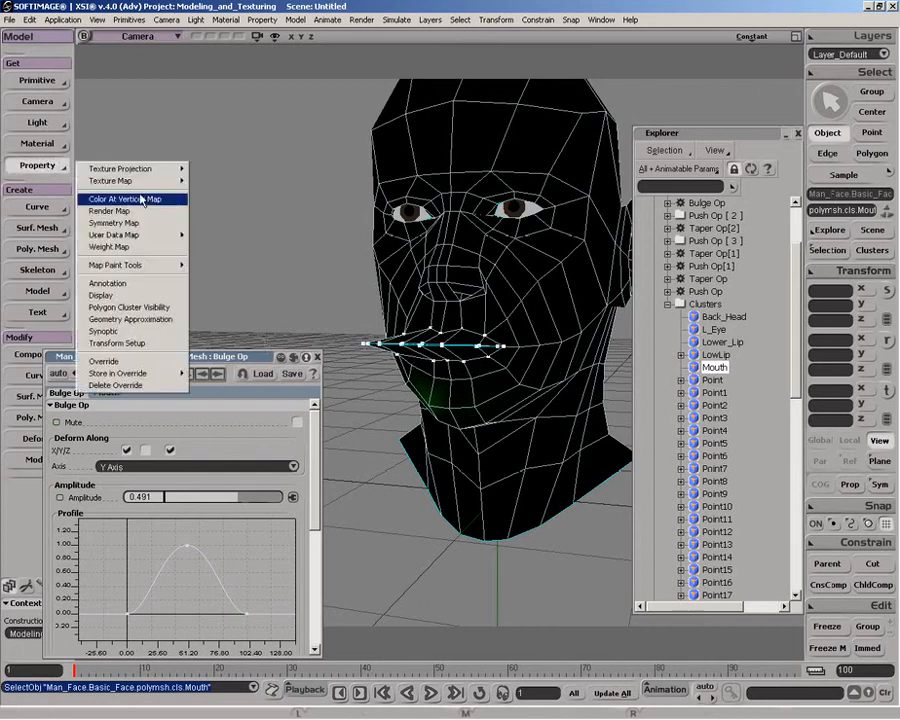
click(128, 246)
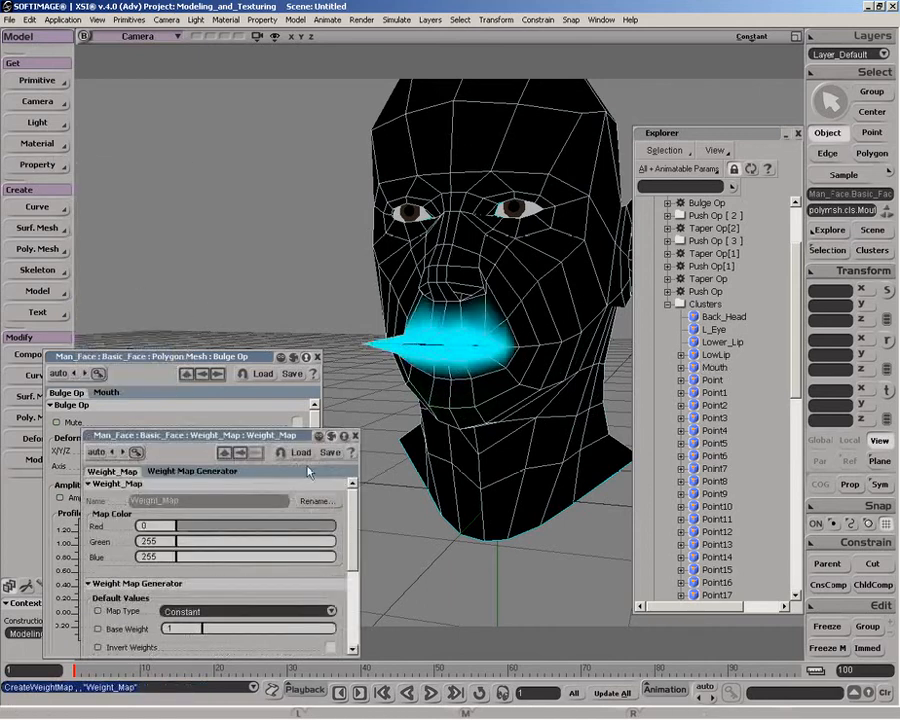
click(355, 436)
Connect the Bulge operator's amplitude to the Mouth cluster's Weight_Map
click(293, 499)
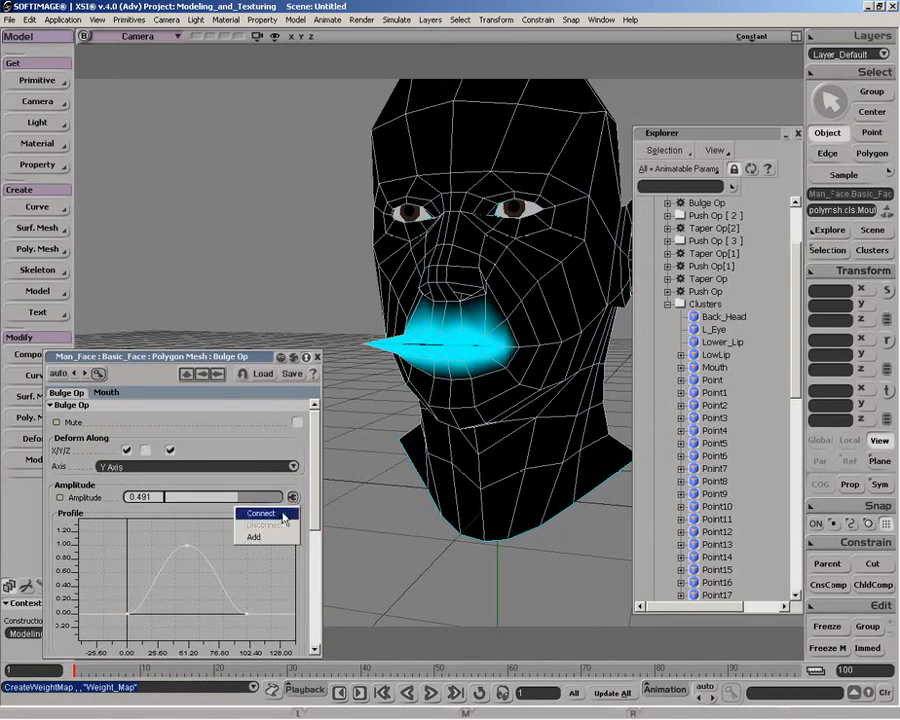
click(281, 511)
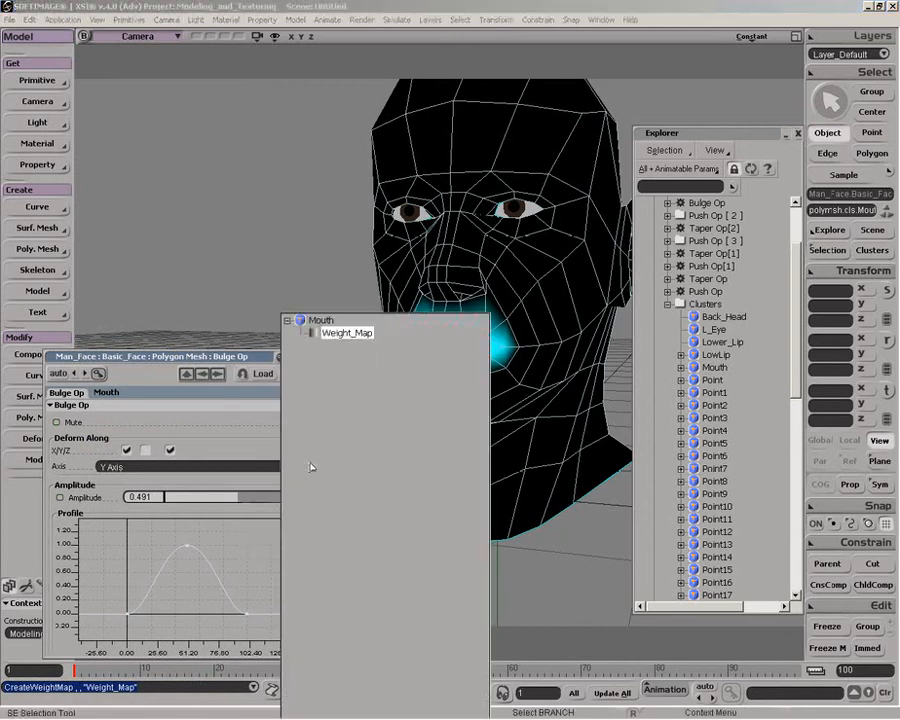
click(346, 333)
Remove and add weight over the lips in the Mouth cluster's Weight_Map to control the bulge, checking it from several angles
mouse_move(436, 345)
mouse_down()
mouse_move(410, 344)
mouse_move(462, 355)
mouse_up()
mouse_move(461, 356)
right_down()
mouse_move(432, 346)
mouse_move(474, 350)
mouse_move(428, 348)
right_up()
mouse_move(428, 348)
mouse_down()
mouse_move(496, 346)
mouse_move(497, 357)
mouse_up()
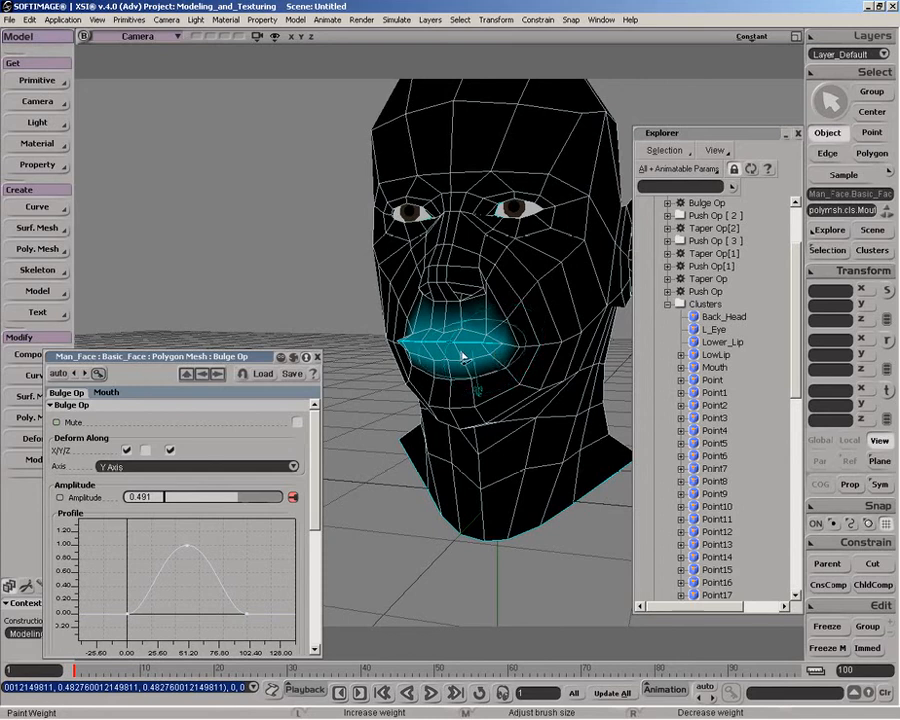
key(o)
mouse_move(512, 368)
mouse_down()
mouse_move(474, 370)
mouse_move(446, 334)
mouse_move(536, 356)
mouse_move(478, 358)
mouse_up()
mouse_move(518, 354)
right_down()
mouse_move(502, 307)
mouse_move(565, 243)
right_up()
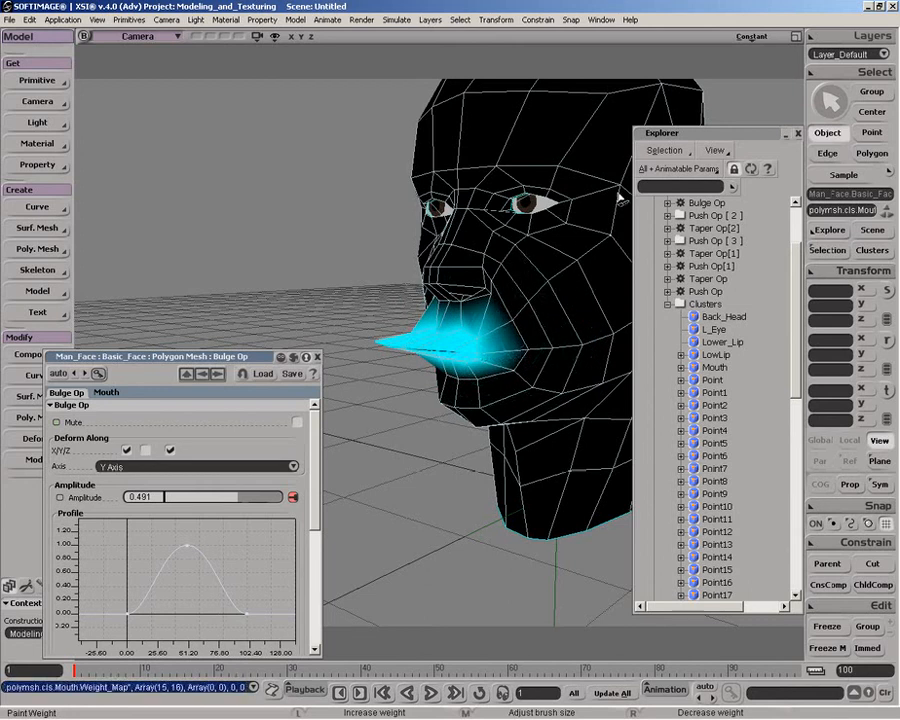
mouse_move(592, 337)
right_down()
mouse_move(454, 376)
mouse_move(508, 378)
right_up()
key(o)
drag(508, 378, 458, 374)
mouse_move(456, 360)
mouse_down()
mouse_move(452, 345)
mouse_move(488, 372)
mouse_move(568, 370)
mouse_move(490, 368)
mouse_move(444, 352)
mouse_move(494, 370)
mouse_move(460, 371)
mouse_up()
key(o)
key(o)
Display the NosePosY weight map and select its cluster, WeightMapCls14
scroll(715, 400, down, 10)
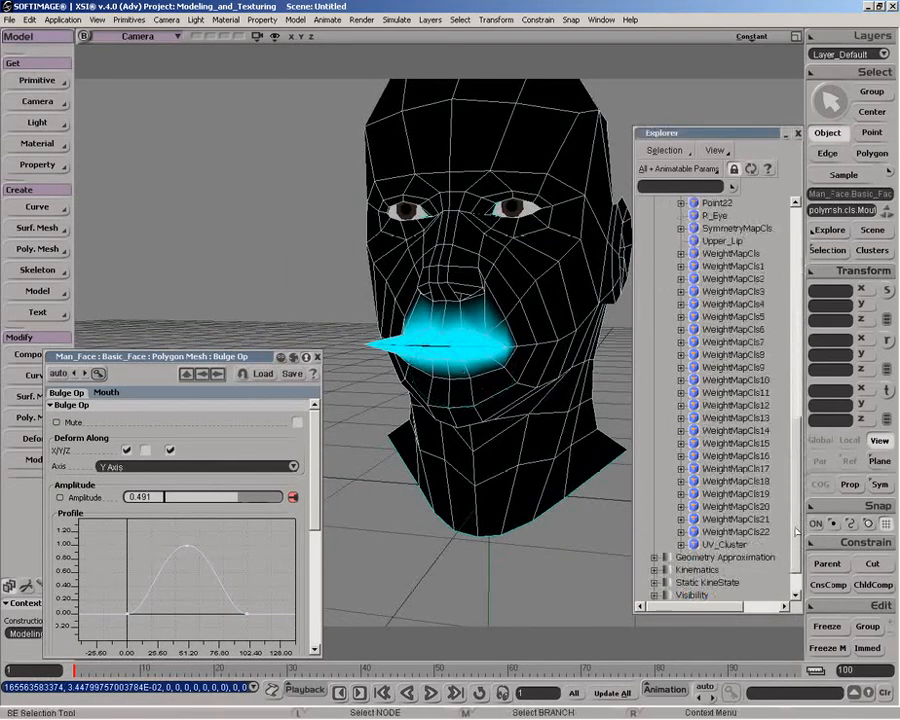
click(682, 418)
click(733, 430)
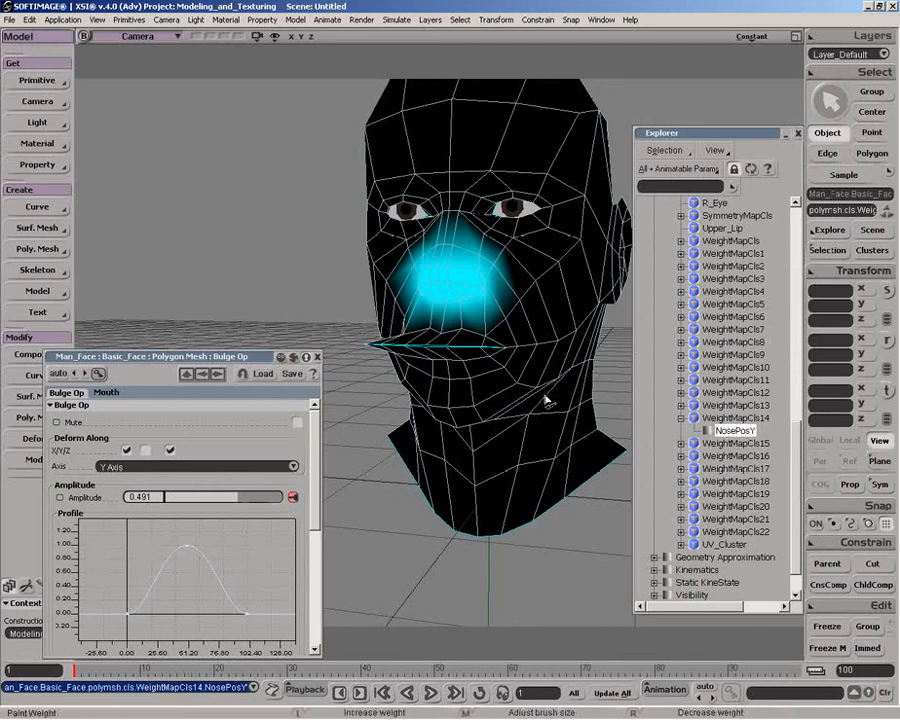
click(728, 418)
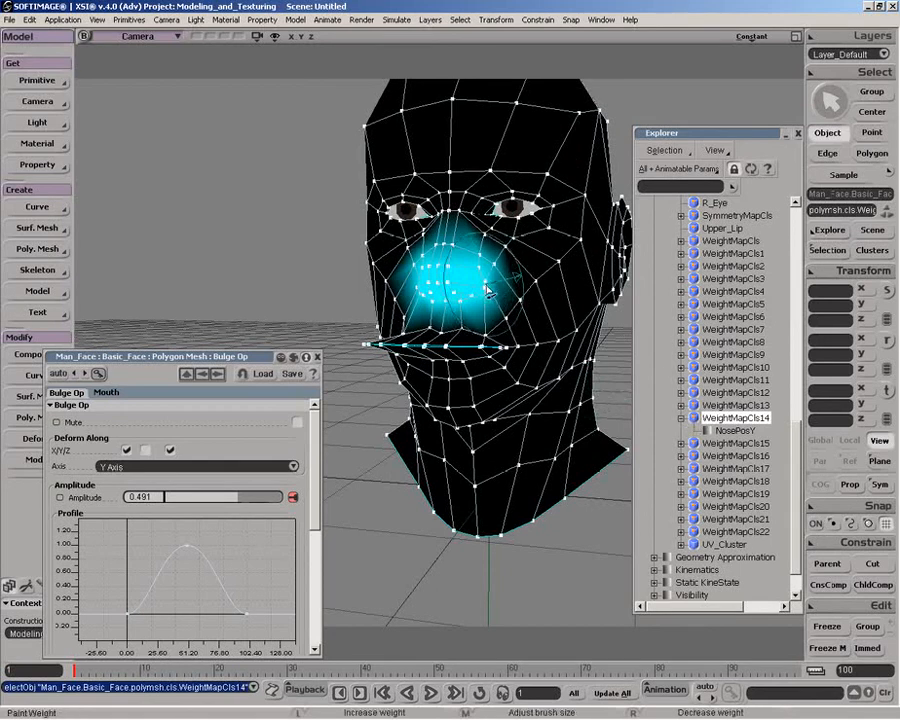
Paint NosePosY weight outward from the nose over the forehead, eyes and cheeks, and close the Bulge operator's properties
mouse_move(440, 140)
mouse_down()
mouse_move(453, 181)
mouse_move(458, 161)
mouse_move(396, 137)
mouse_move(410, 150)
mouse_move(386, 233)
mouse_move(547, 269)
mouse_move(532, 276)
mouse_move(378, 262)
mouse_move(518, 352)
mouse_move(482, 342)
mouse_move(552, 343)
mouse_move(541, 335)
mouse_up()
key(o)
key(p)
drag(588, 250, 547, 245)
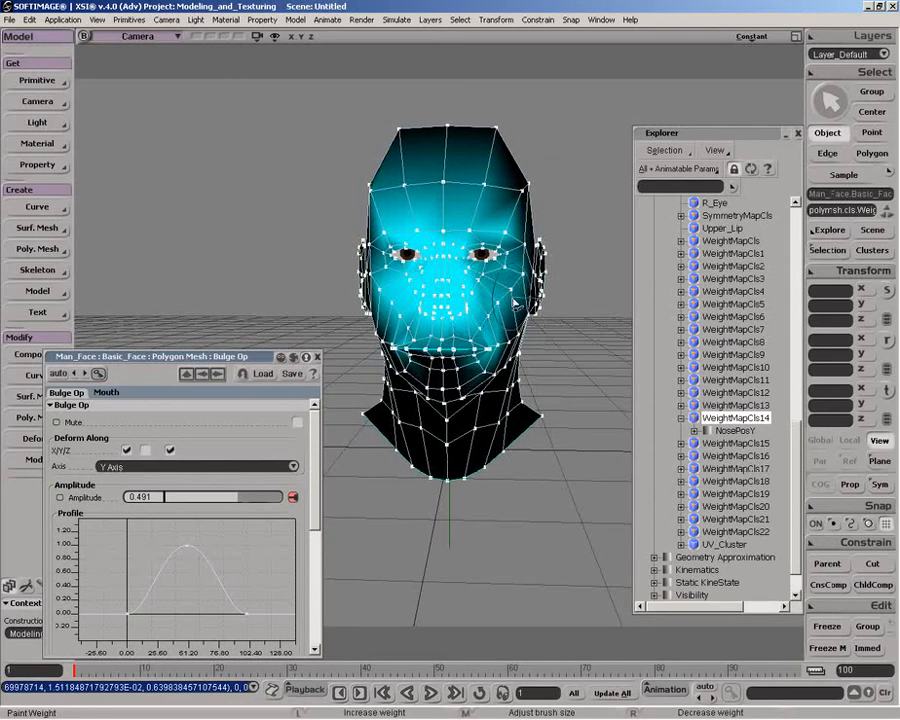
key(o)
drag(365, 255, 374, 340)
mouse_move(468, 384)
mouse_down()
mouse_move(508, 404)
mouse_move(581, 414)
mouse_up()
key(o)
drag(514, 368, 624, 364)
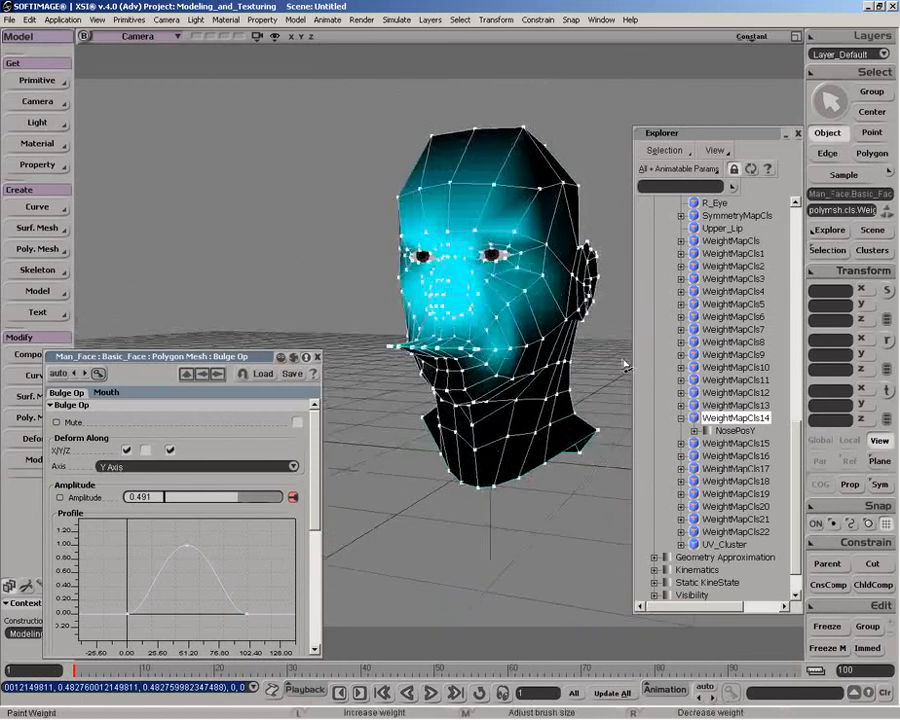
key(space)
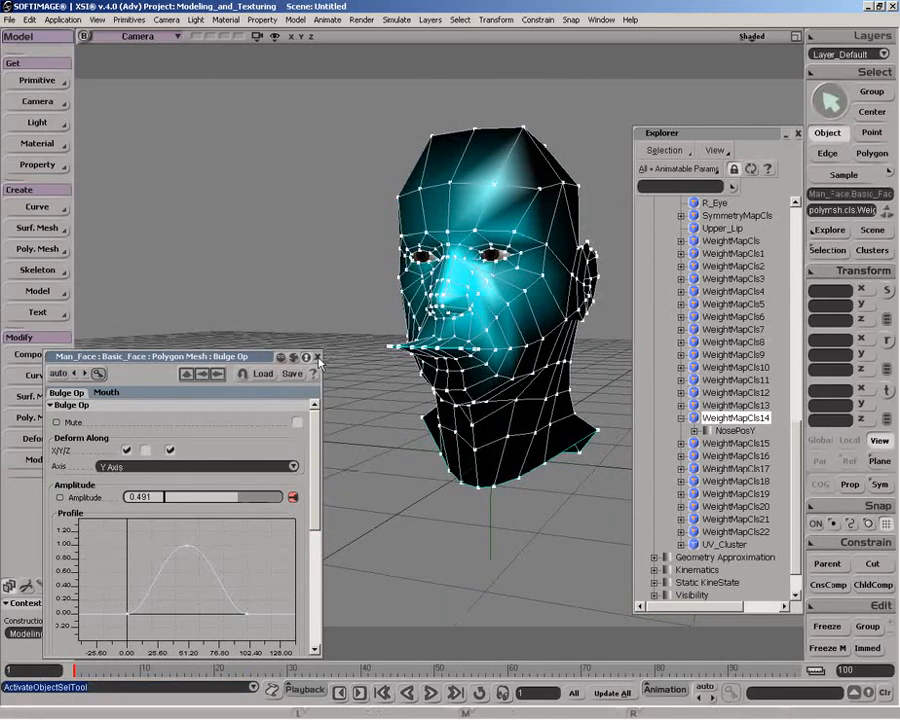
click(317, 357)
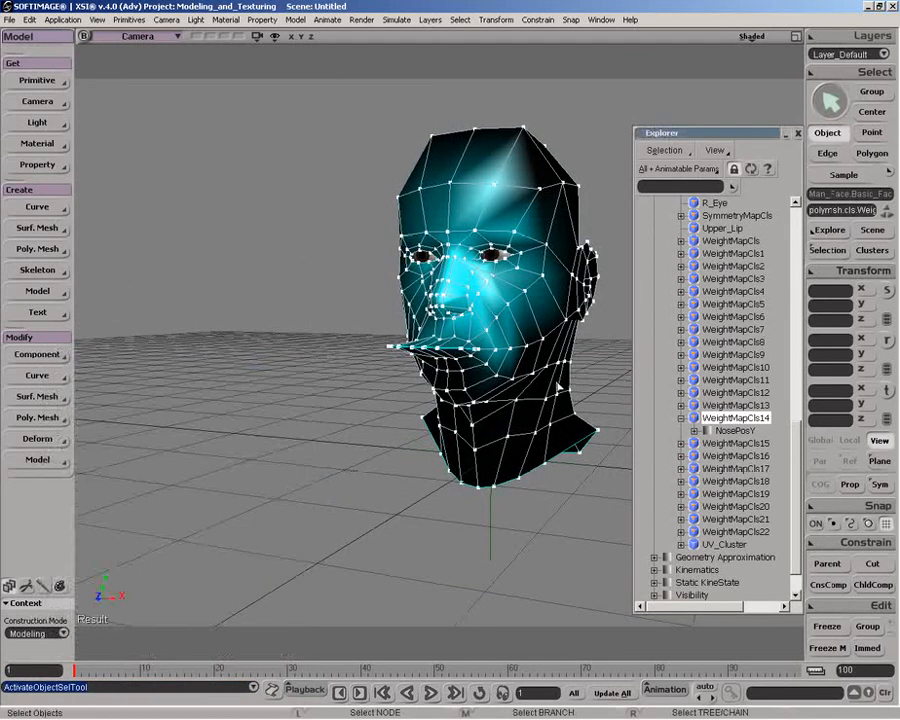